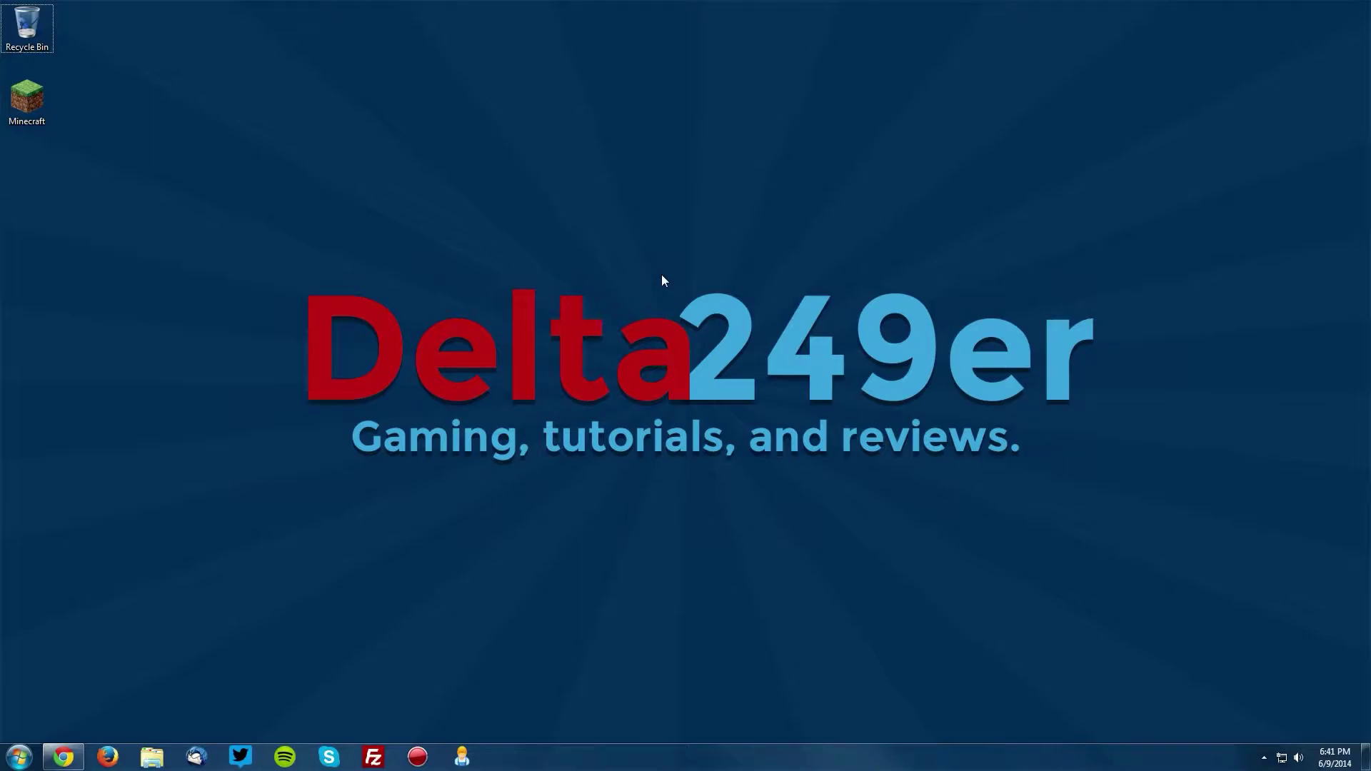
Step: Set the Minecraft launcher profile to use version 1.7.5, and run the game once to its title screen before quitting it
{"action": "double_click", "coordinate": [35, 100]}
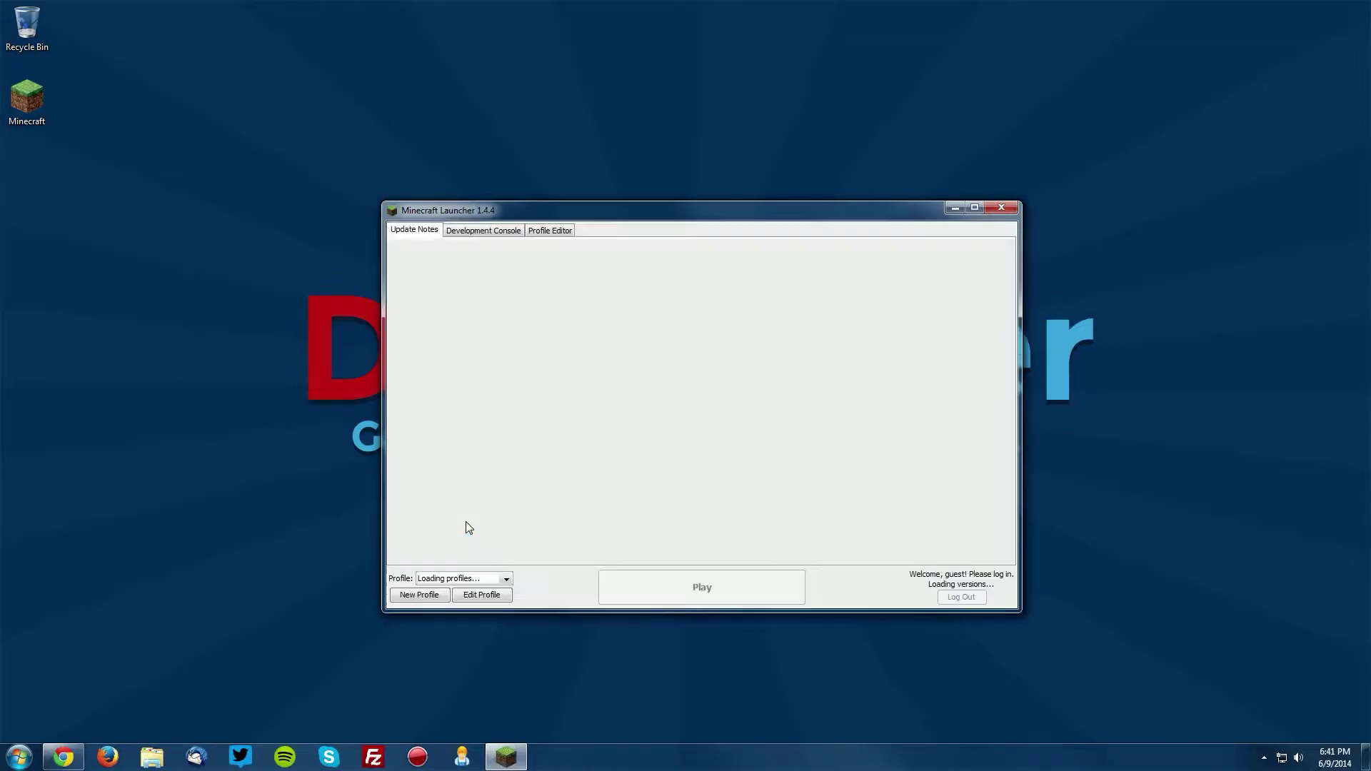
{"action": "left_click", "coordinate": [482, 596]}
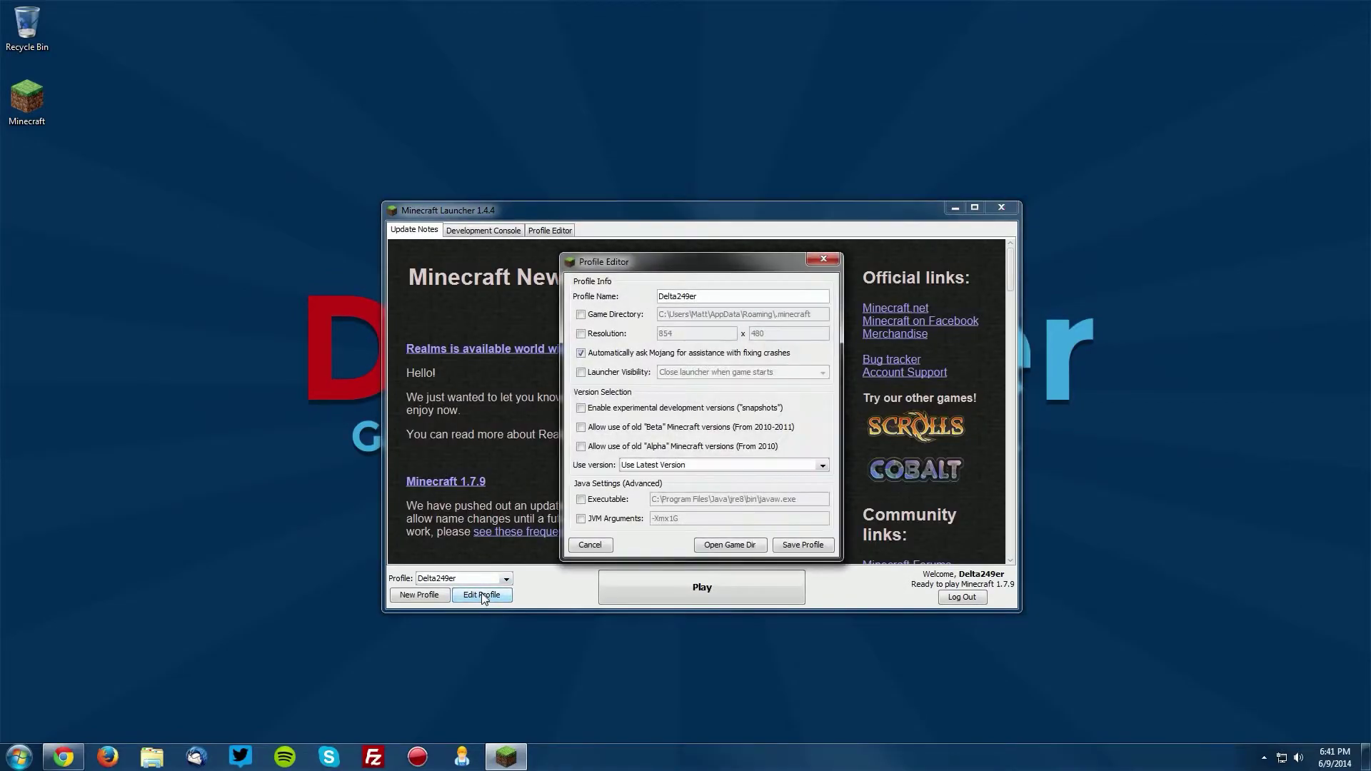
{"action": "left_click", "coordinate": [646, 468]}
{"action": "left_click", "coordinate": [647, 501]}
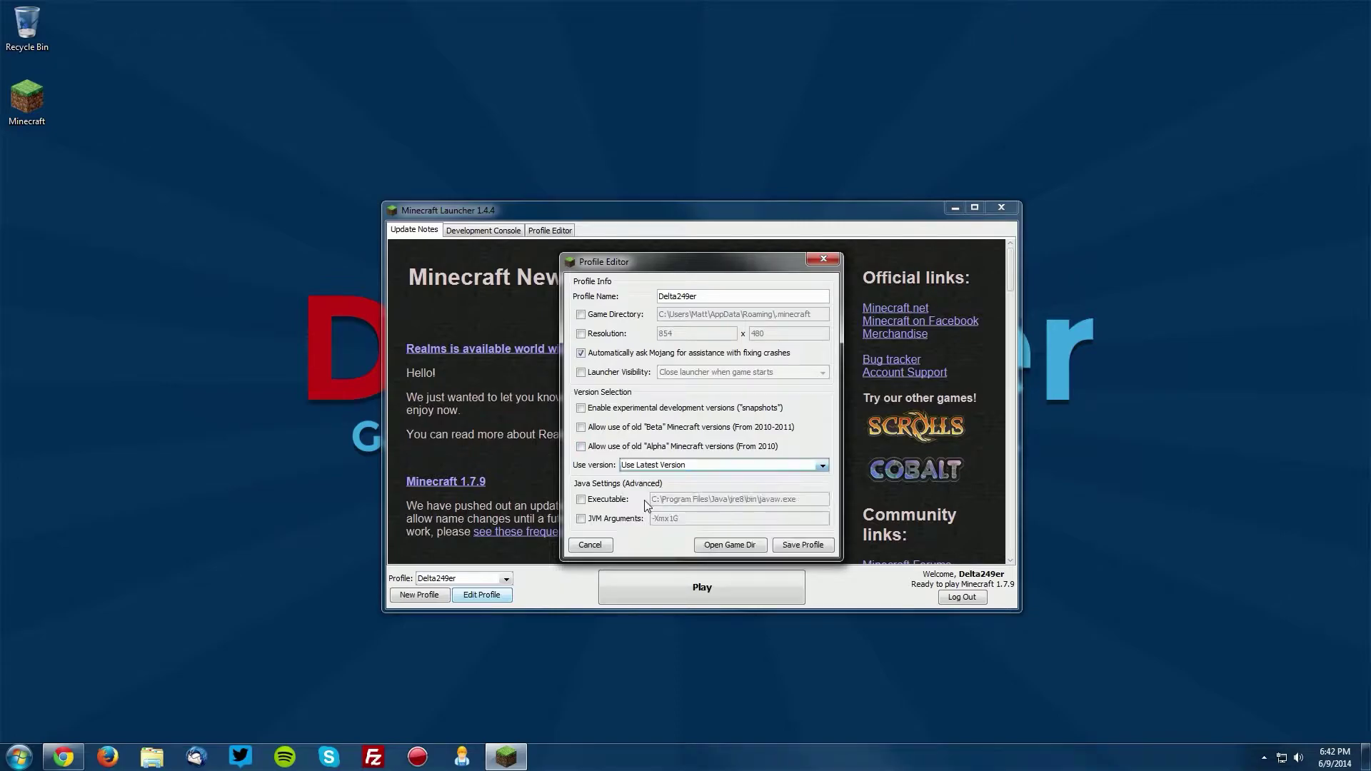
{"action": "left_click", "coordinate": [798, 545]}
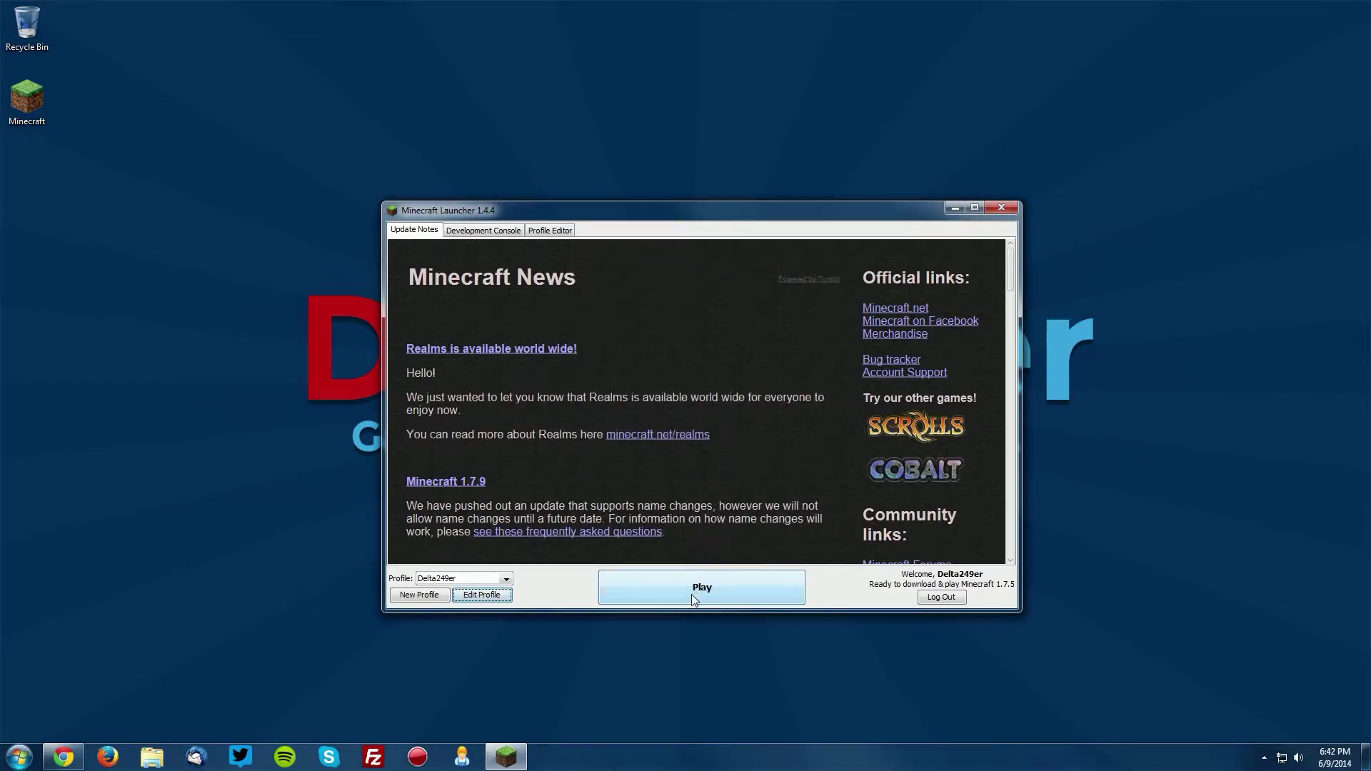
{"action": "left_click", "coordinate": [703, 589]}
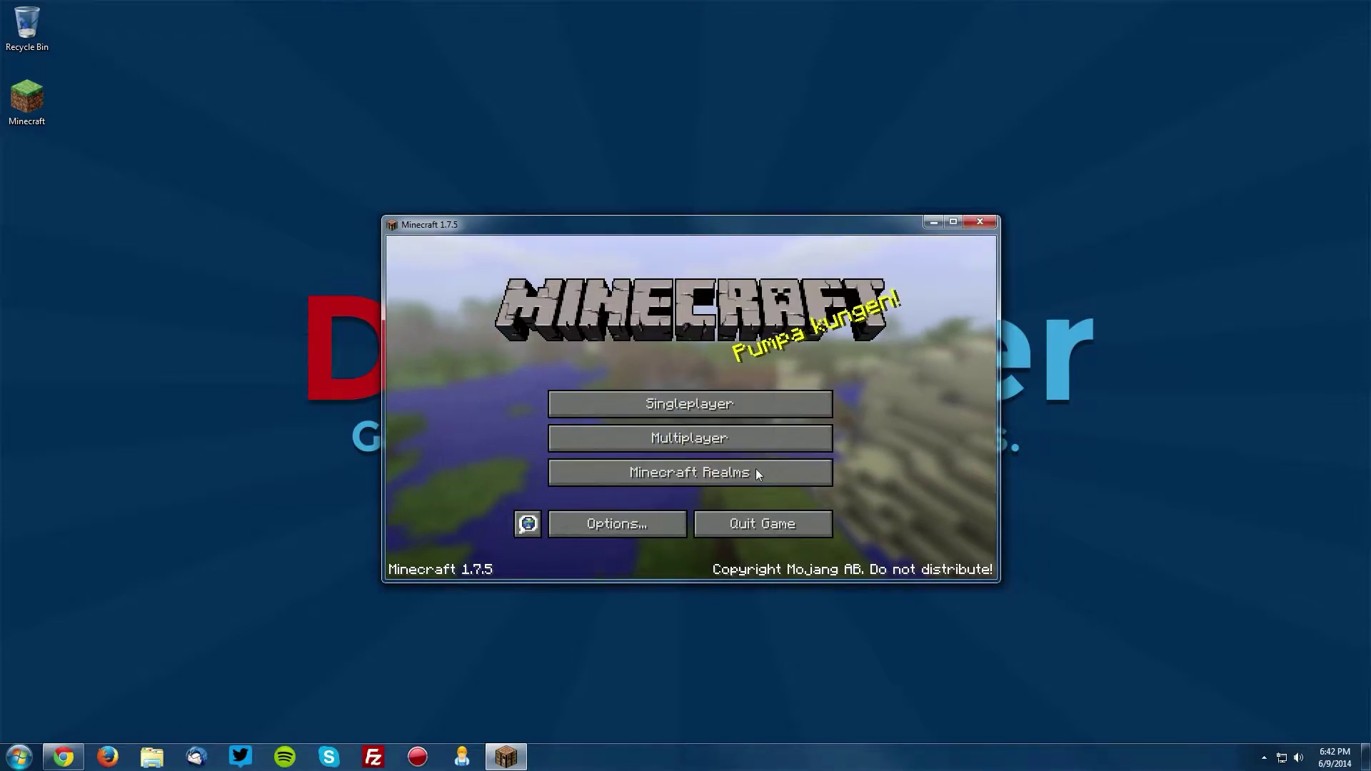
{"action": "left_click", "coordinate": [762, 526]}
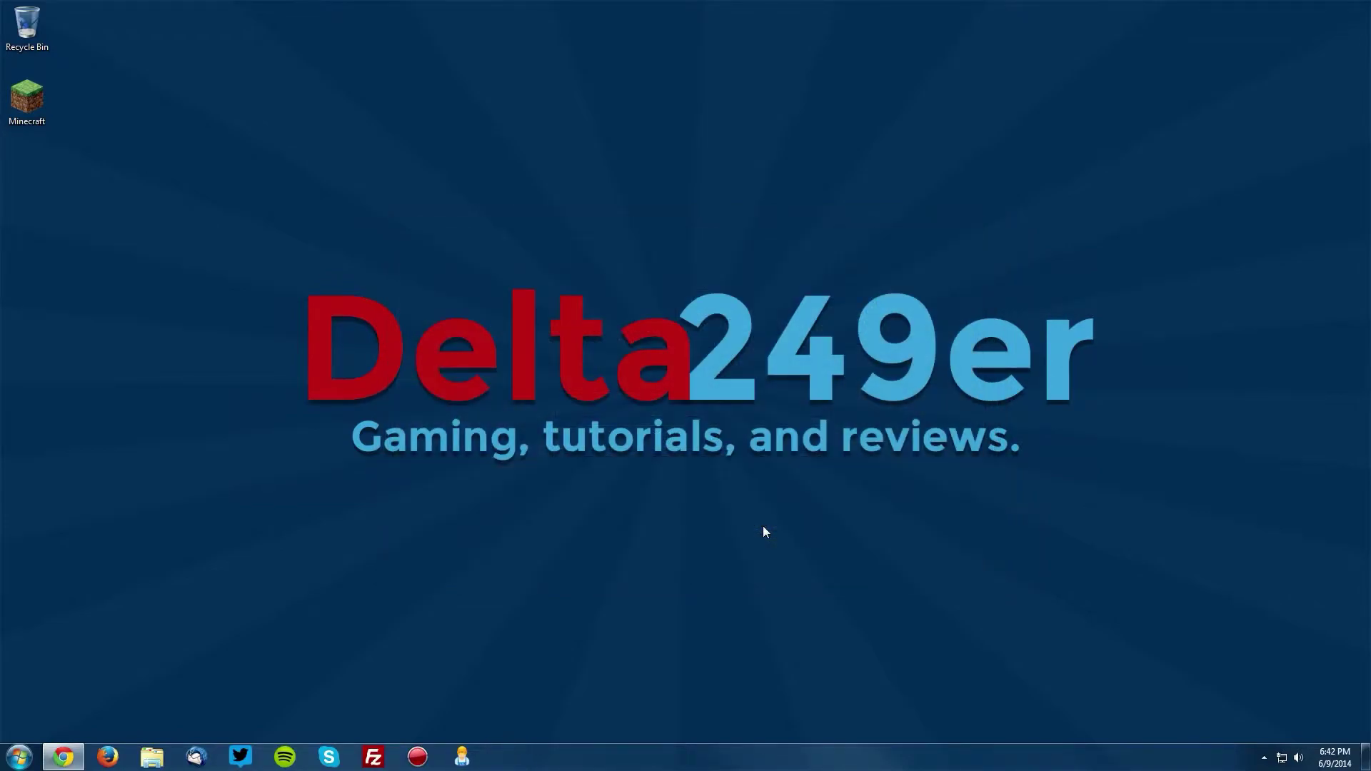
Step: In Chrome, download the ShadersMod v2.3.15 installer for Minecraft 1.7.5 from the forum thread and save it to the Desktop
{"action": "left_click", "coordinate": [63, 756]}
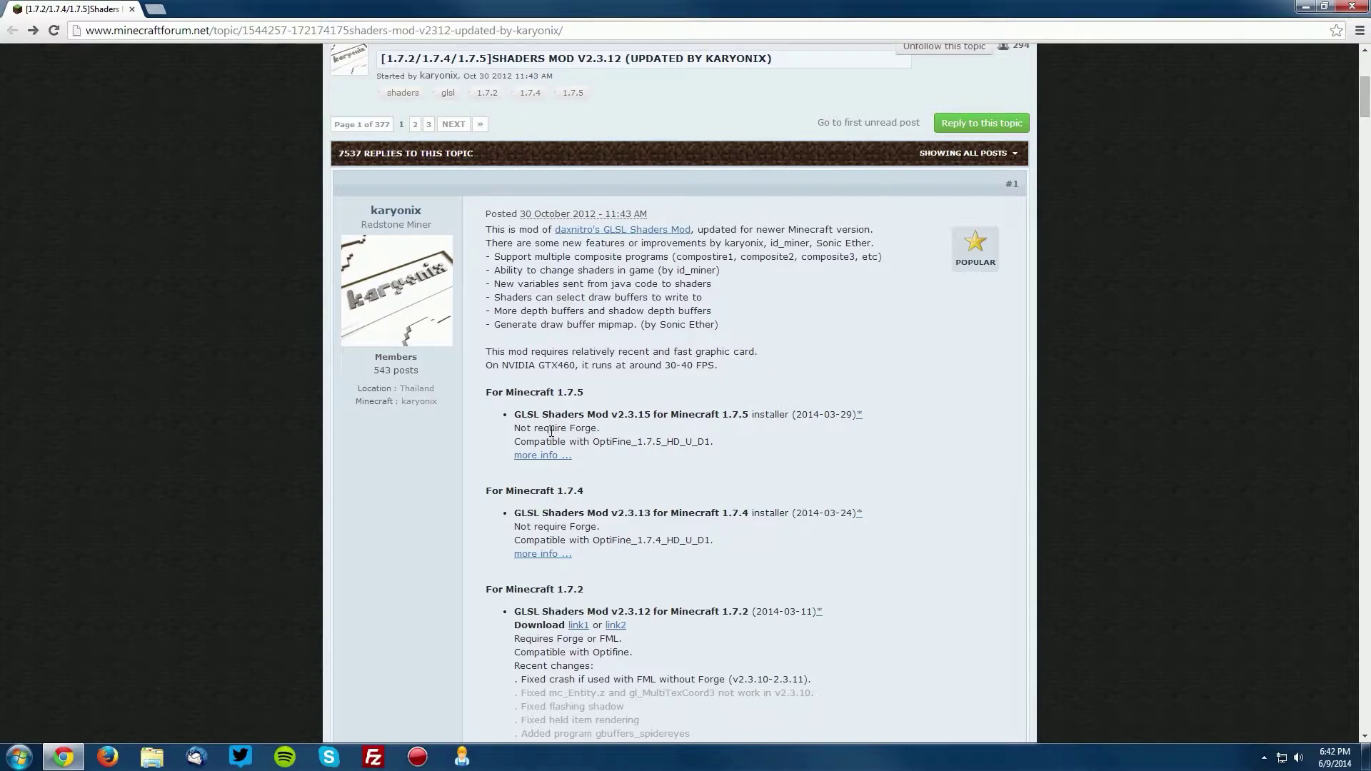
{"action": "left_click", "coordinate": [547, 456]}
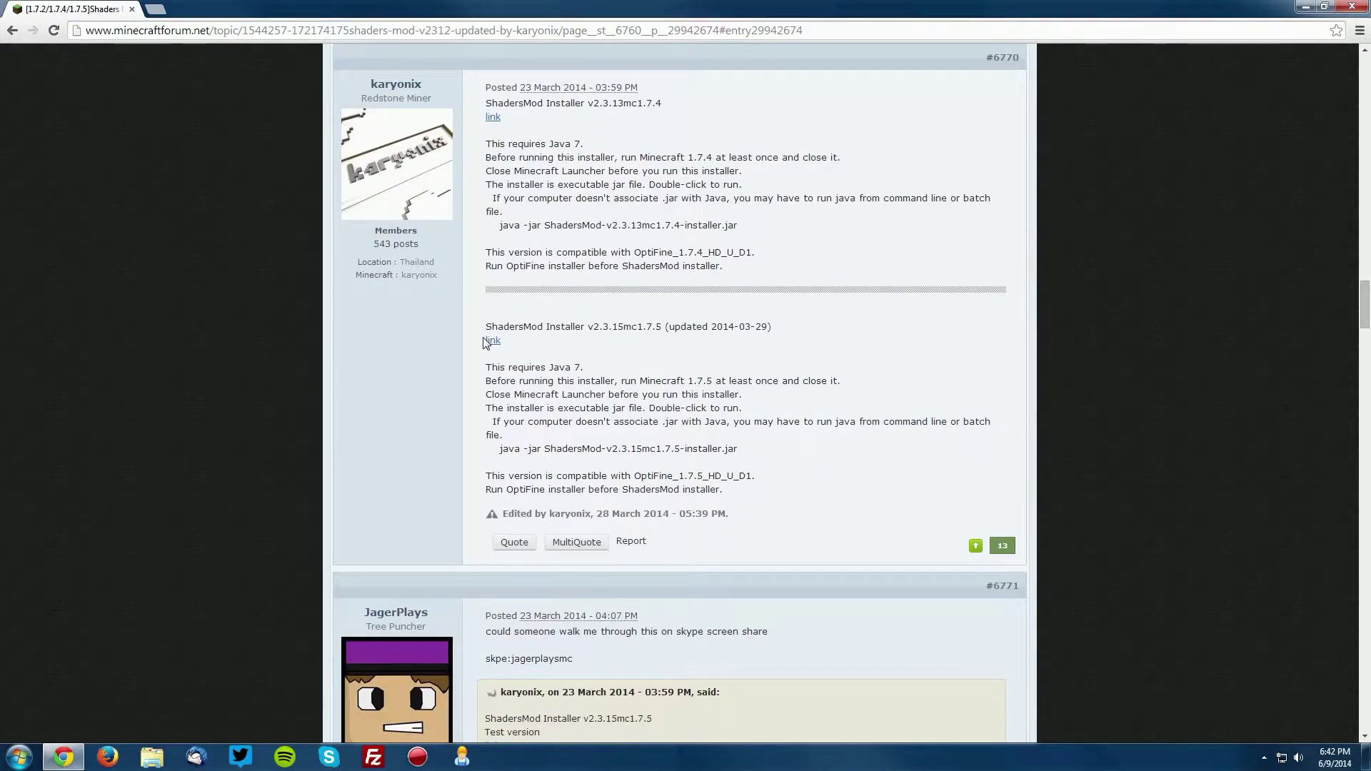
{"action": "left_click_drag", "start_coordinate": [486, 327], "coordinate": [623, 325]}
{"action": "left_click", "coordinate": [492, 342]}
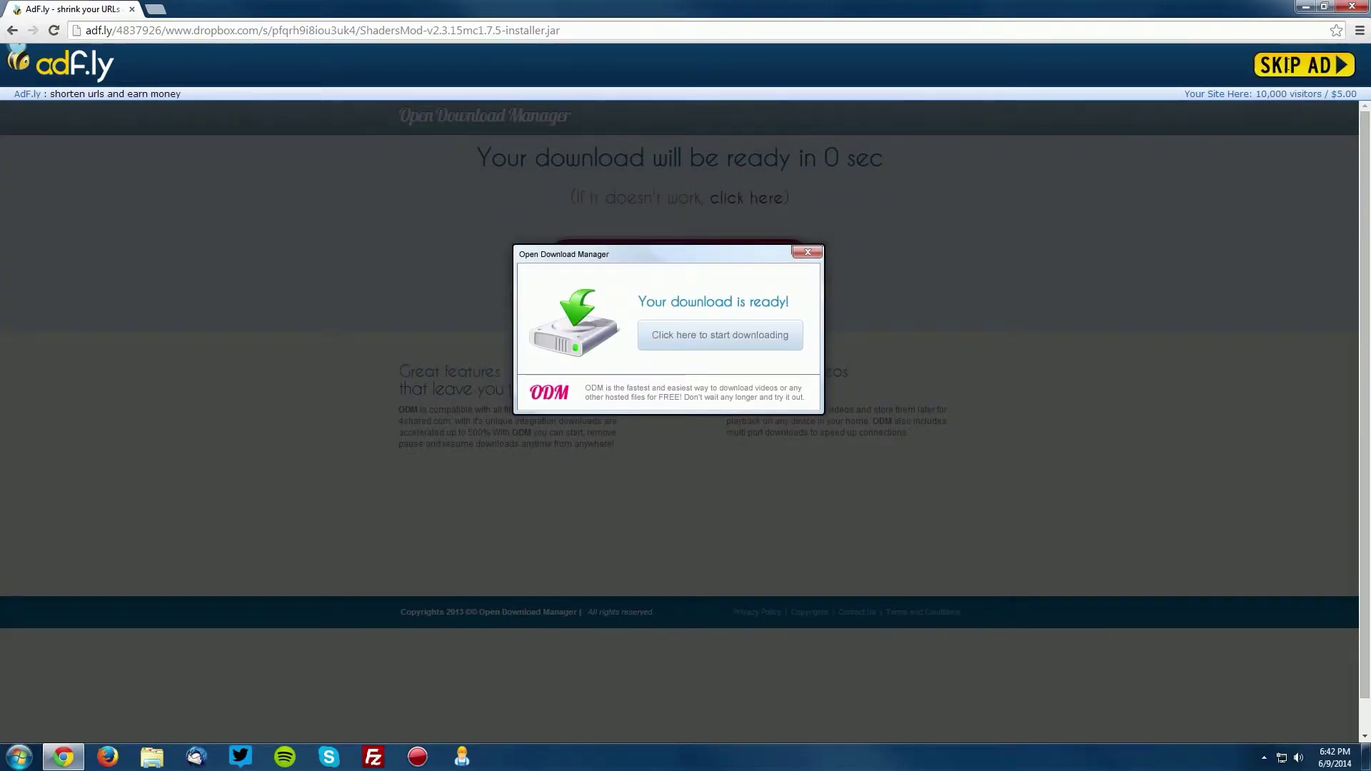
{"action": "left_click", "coordinate": [1288, 63]}
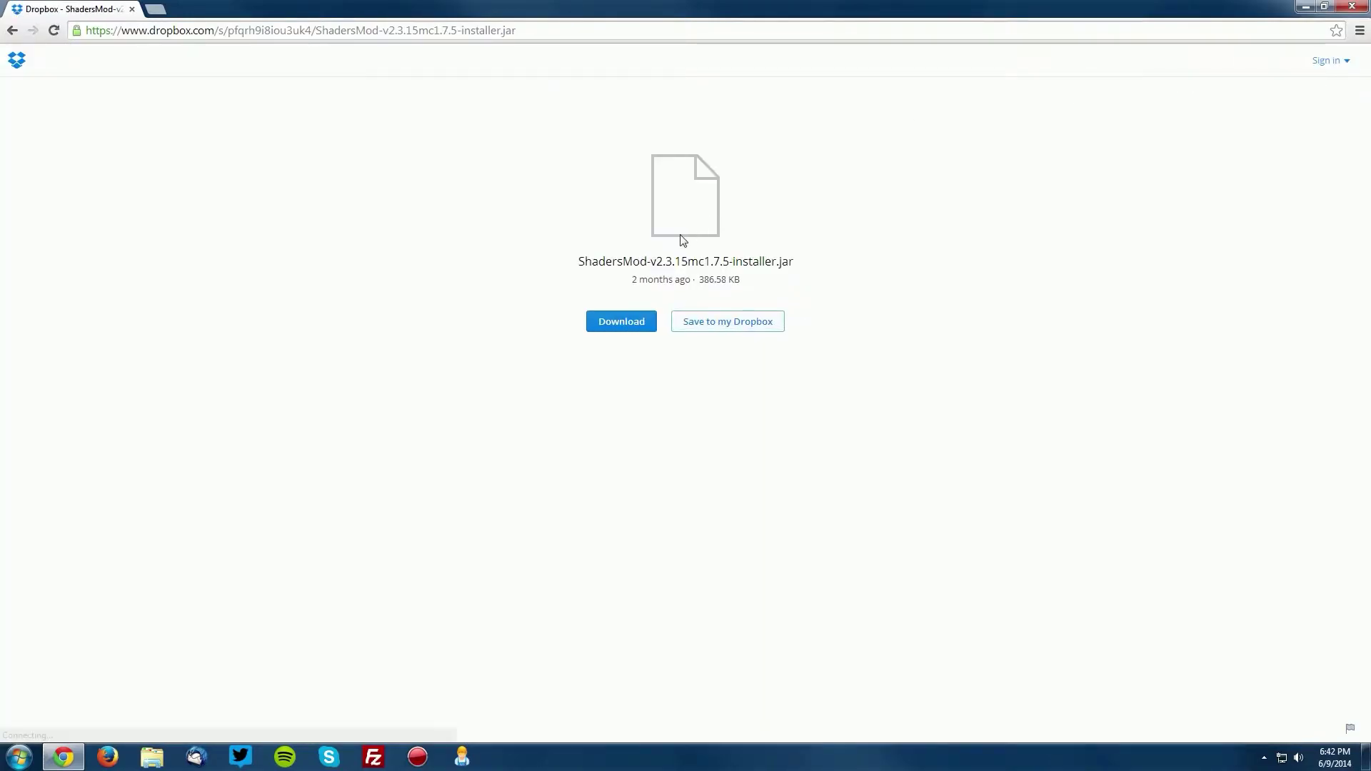
{"action": "left_click", "coordinate": [620, 325]}
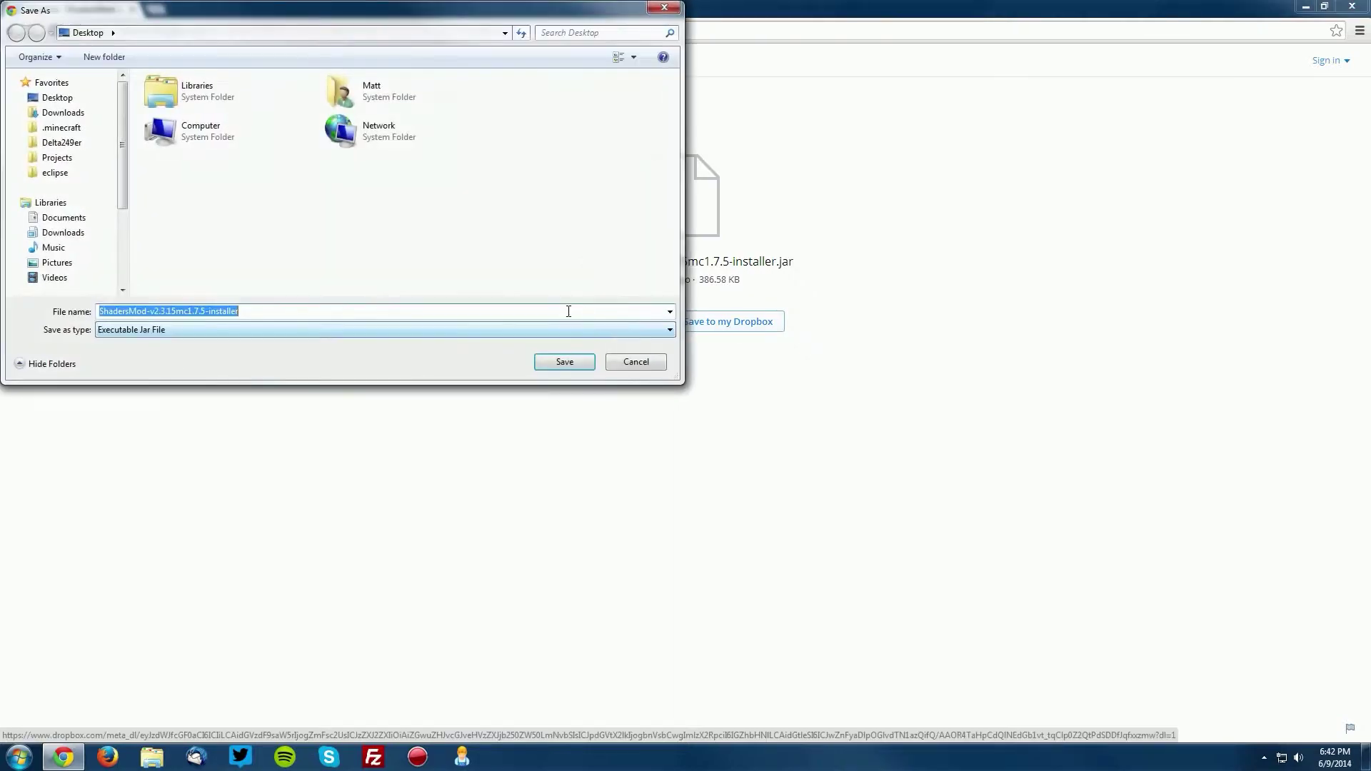
{"action": "left_click", "coordinate": [557, 364]}
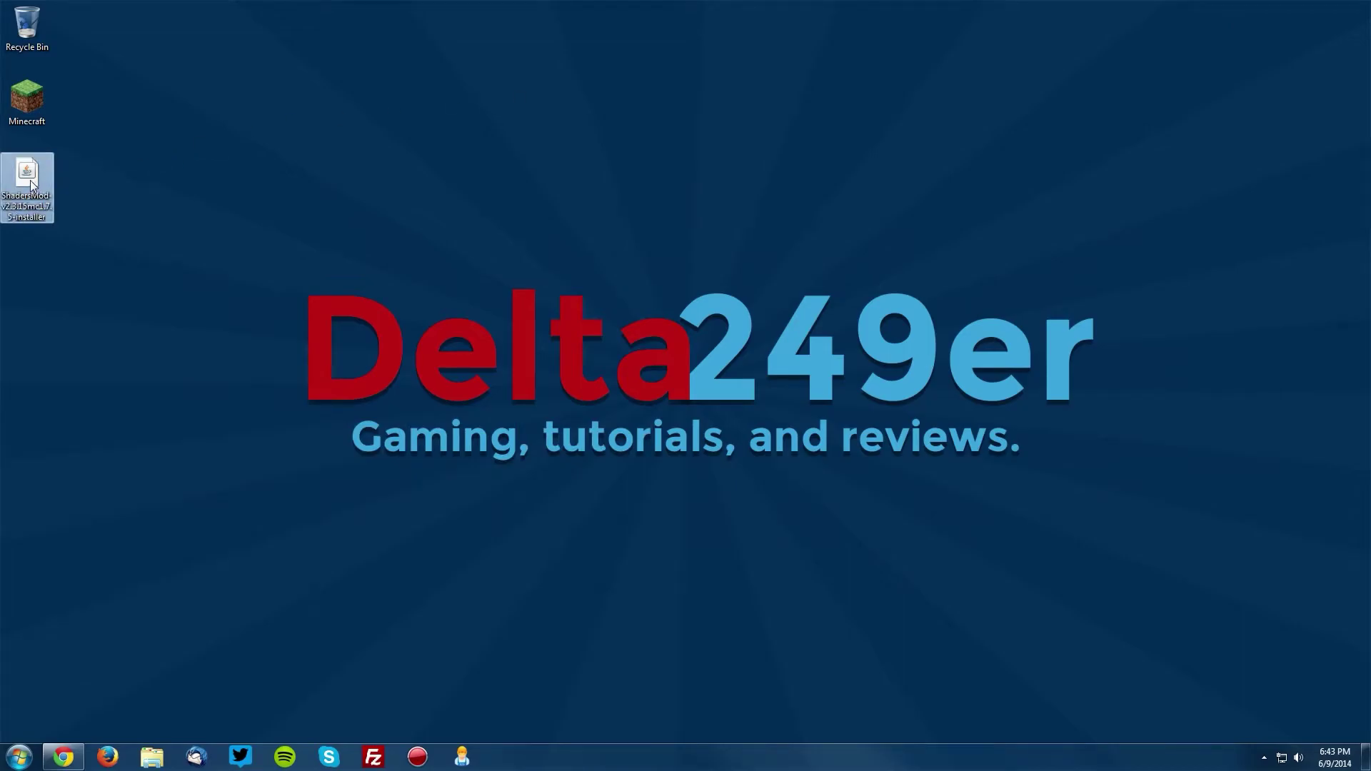
Step: Run the downloaded ShadersMod installer with Java(TM) Platform SE binary and install it to the .minecraft folder
{"action": "right_click", "coordinate": [31, 181]}
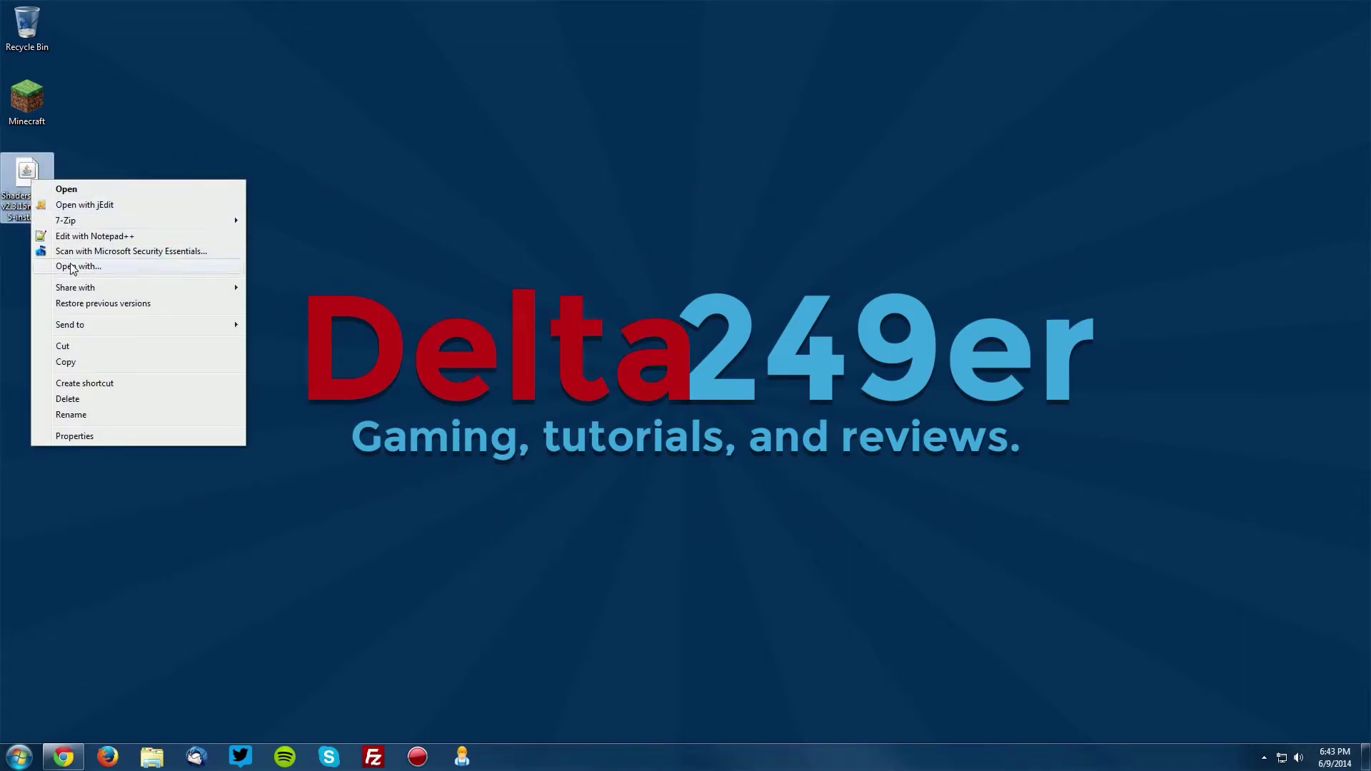
{"action": "left_click", "coordinate": [72, 267]}
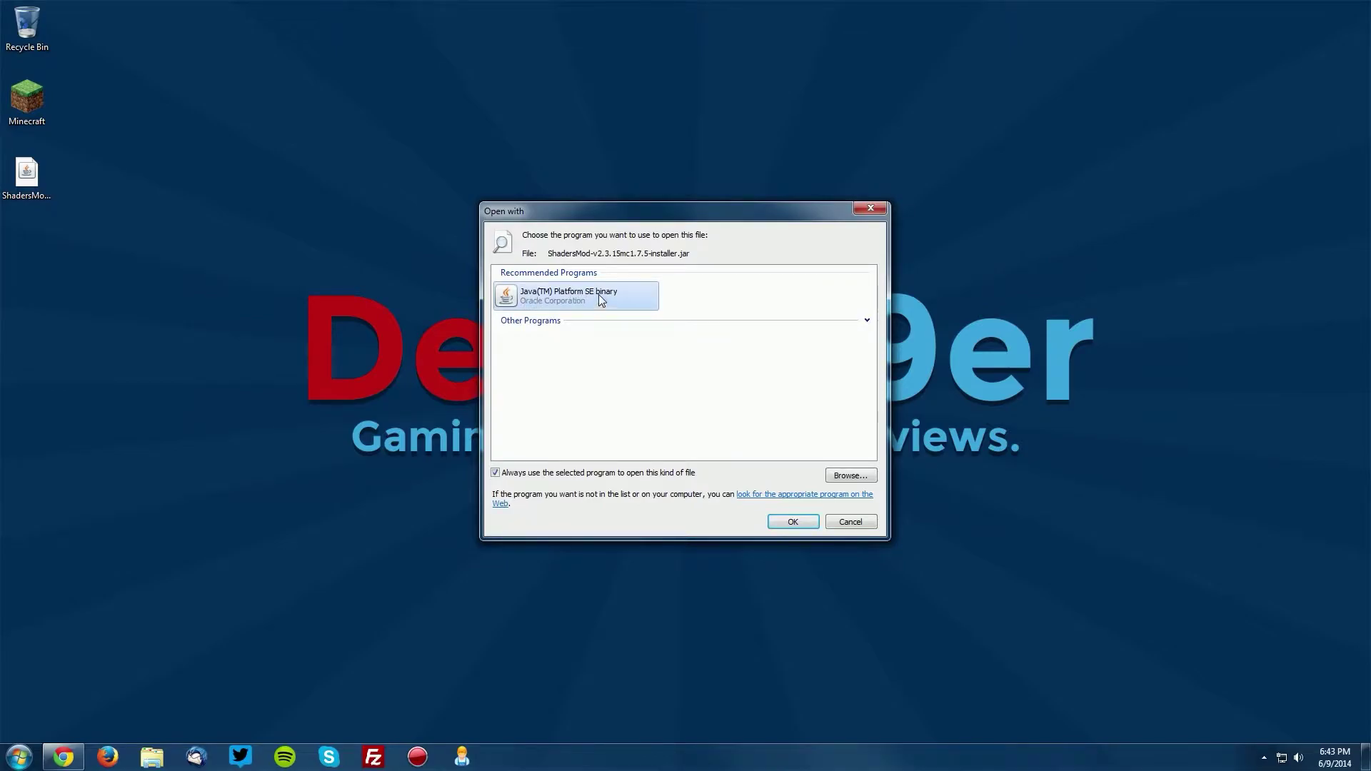
{"action": "left_click", "coordinate": [789, 522]}
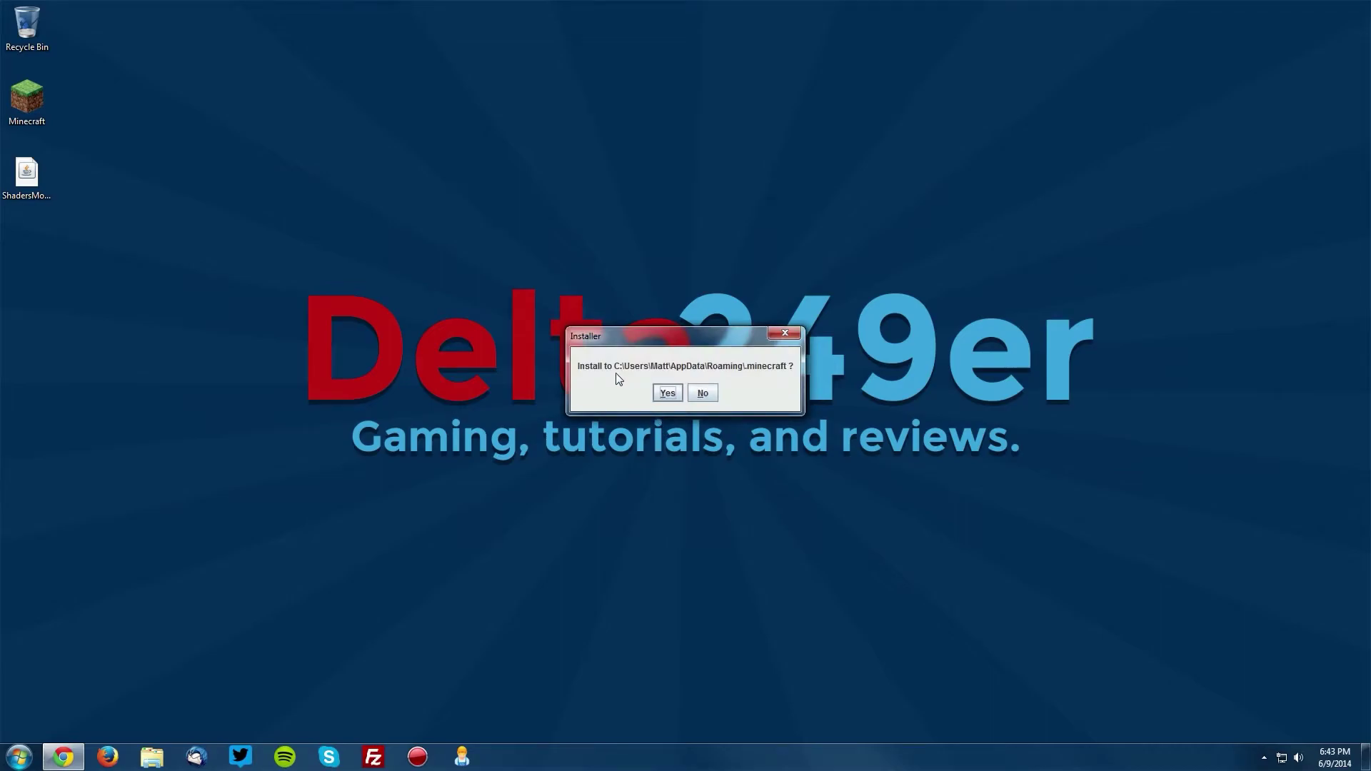
{"action": "left_click", "coordinate": [666, 393]}
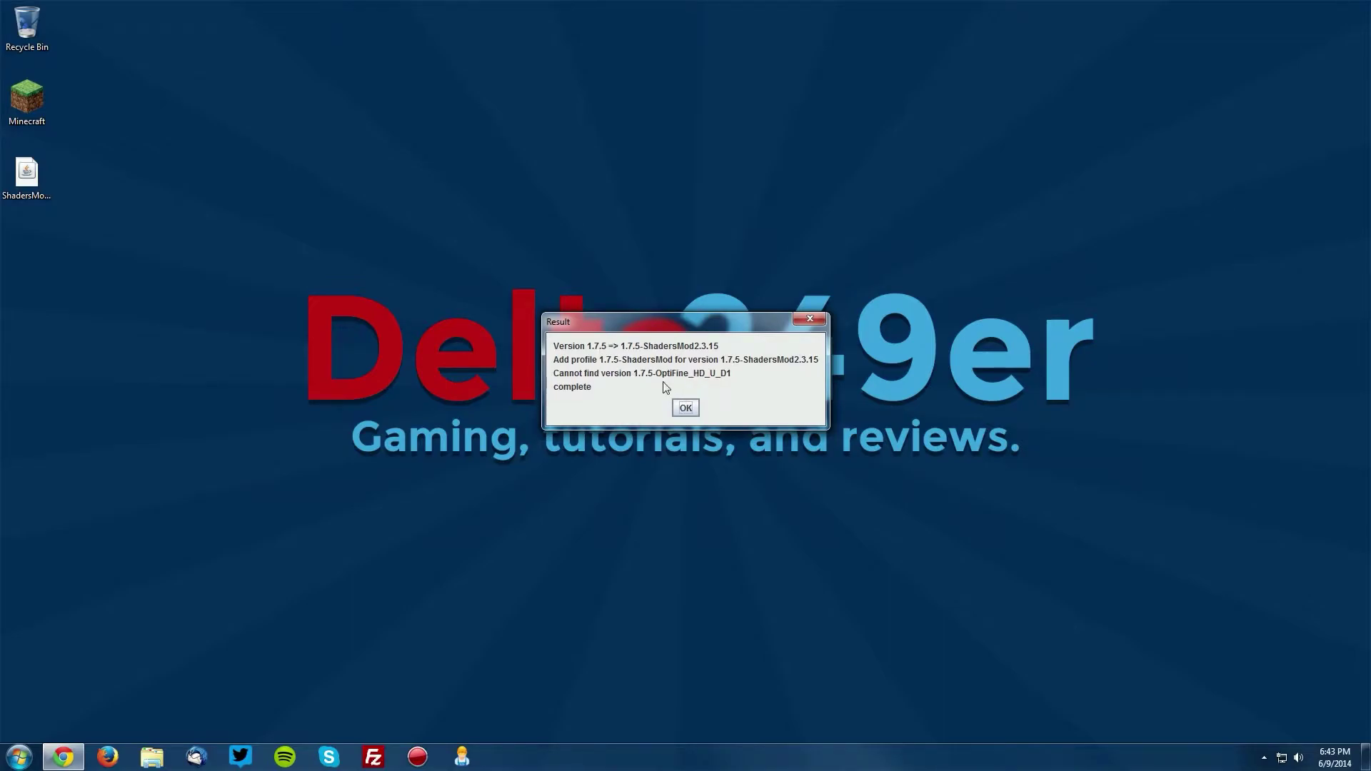
{"action": "left_click", "coordinate": [689, 408]}
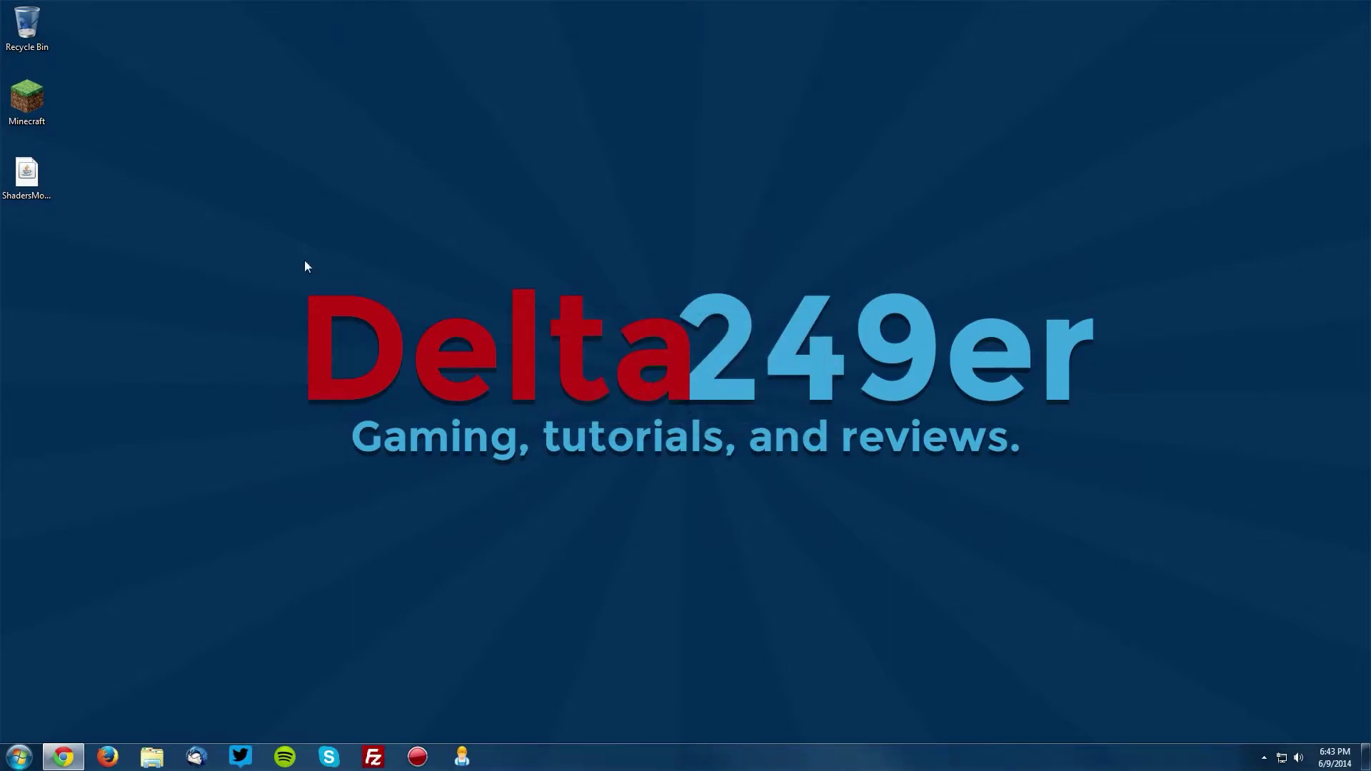
Step: Open the Minecraft launcher, continue with an existing user and start the game with the 1.7.5-ShadersMod profile
{"action": "double_click", "coordinate": [24, 100]}
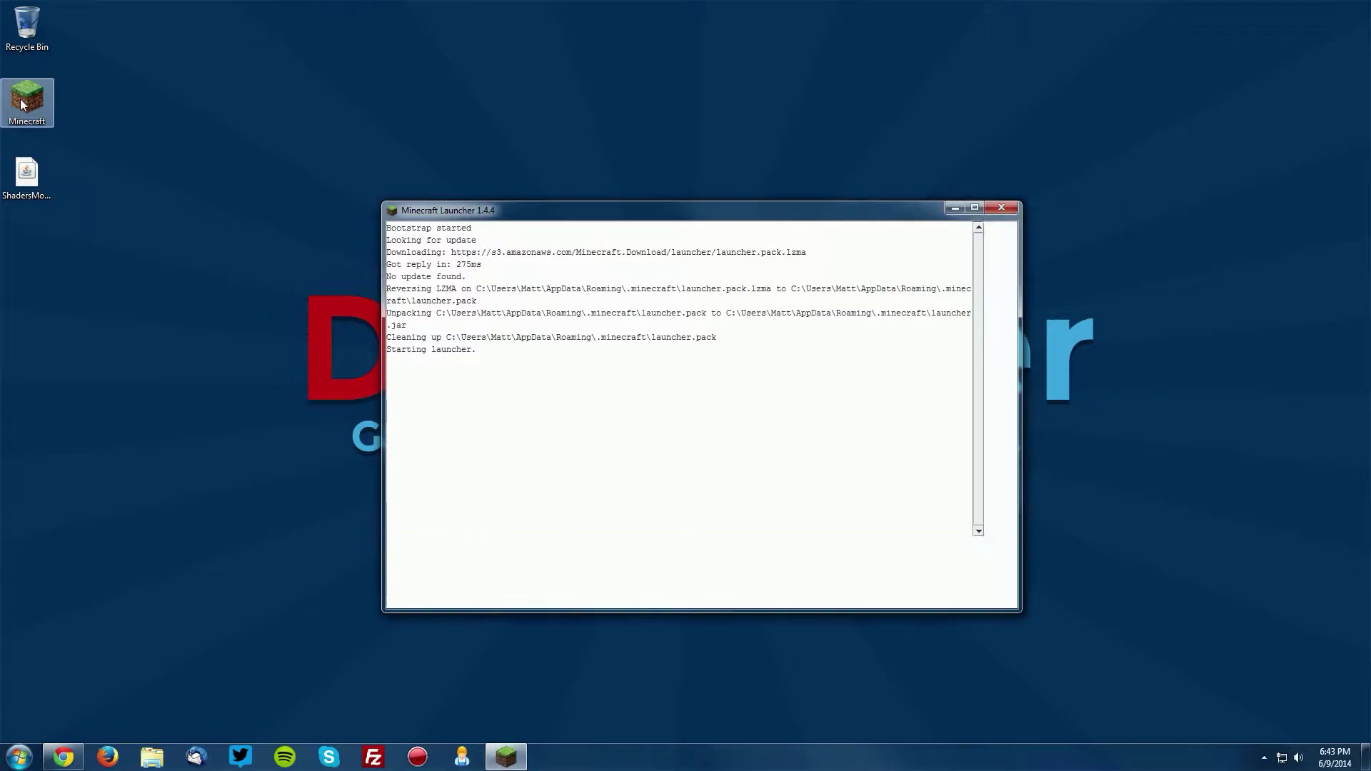
{"action": "left_click", "coordinate": [584, 391]}
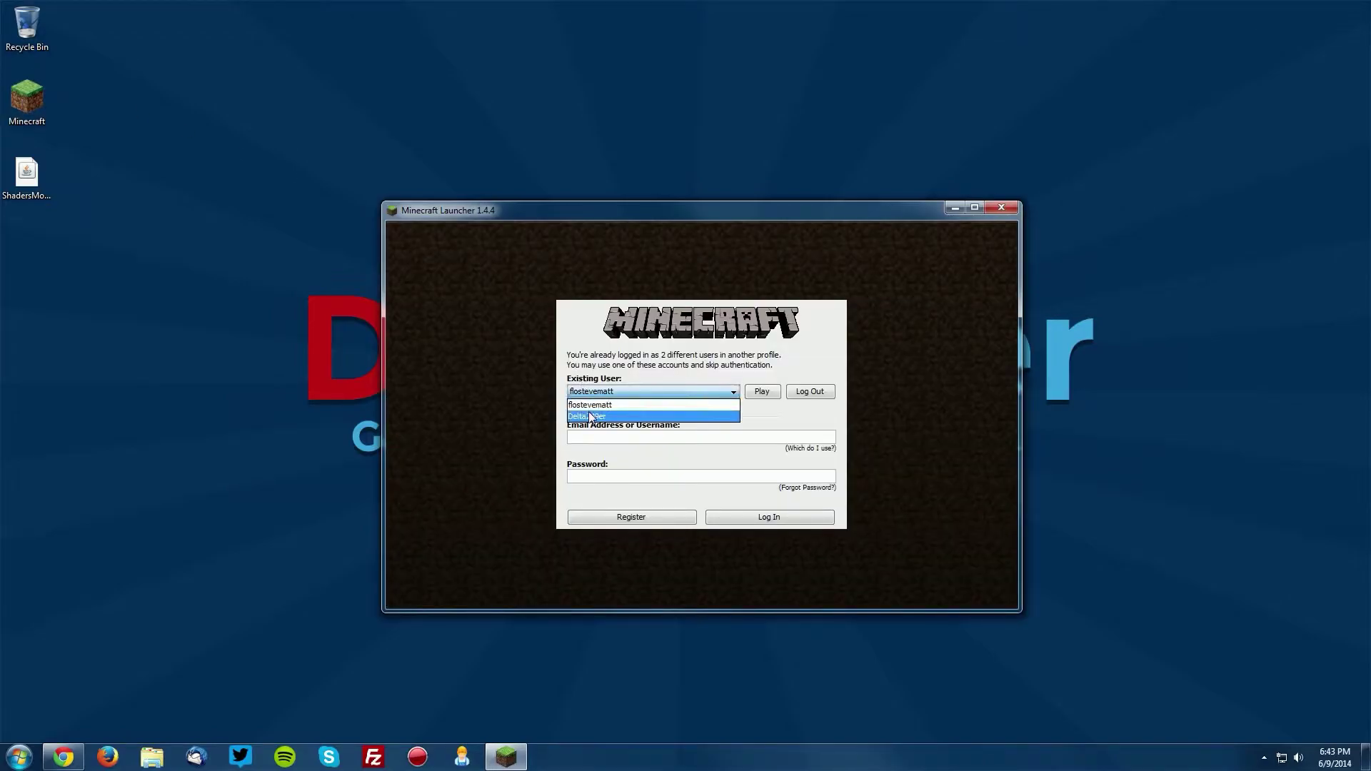
{"action": "left_click", "coordinate": [599, 407]}
{"action": "left_click", "coordinate": [760, 392]}
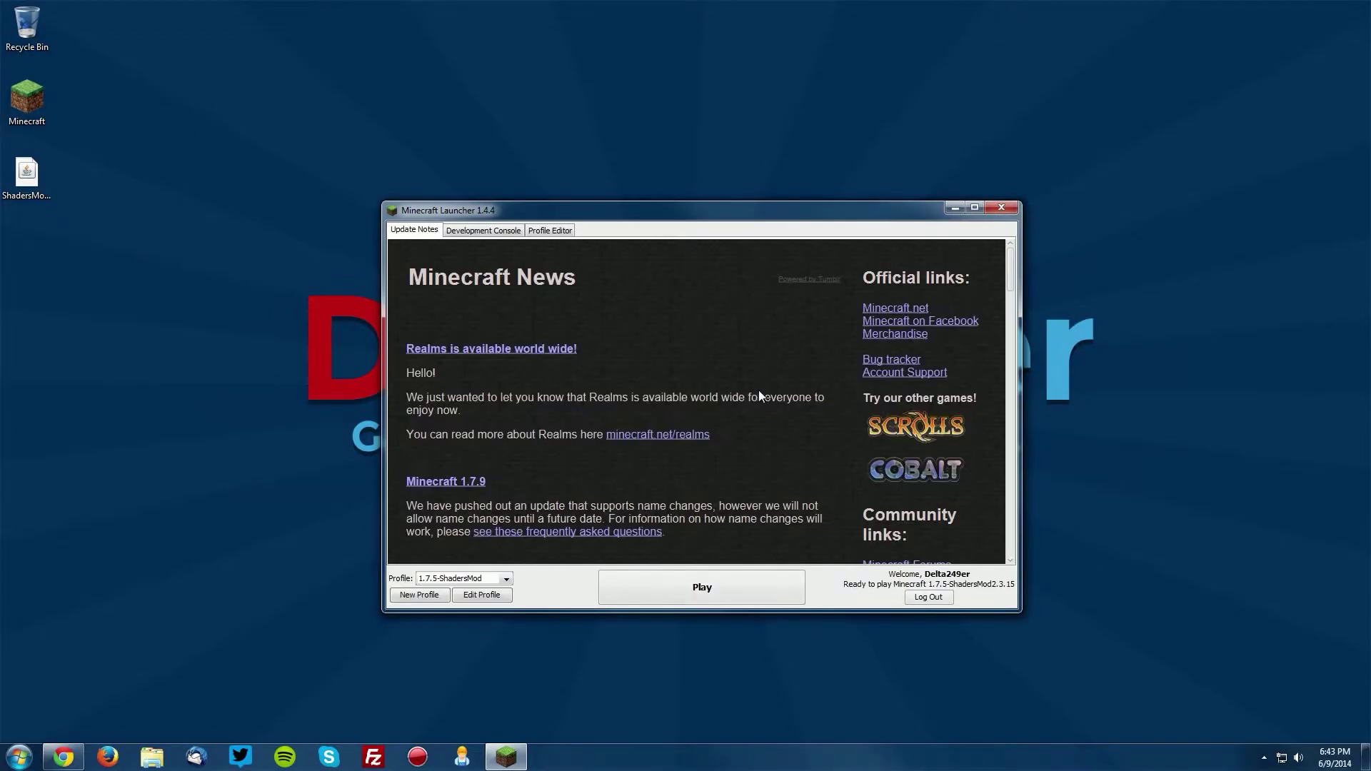
{"action": "left_click", "coordinate": [709, 584]}
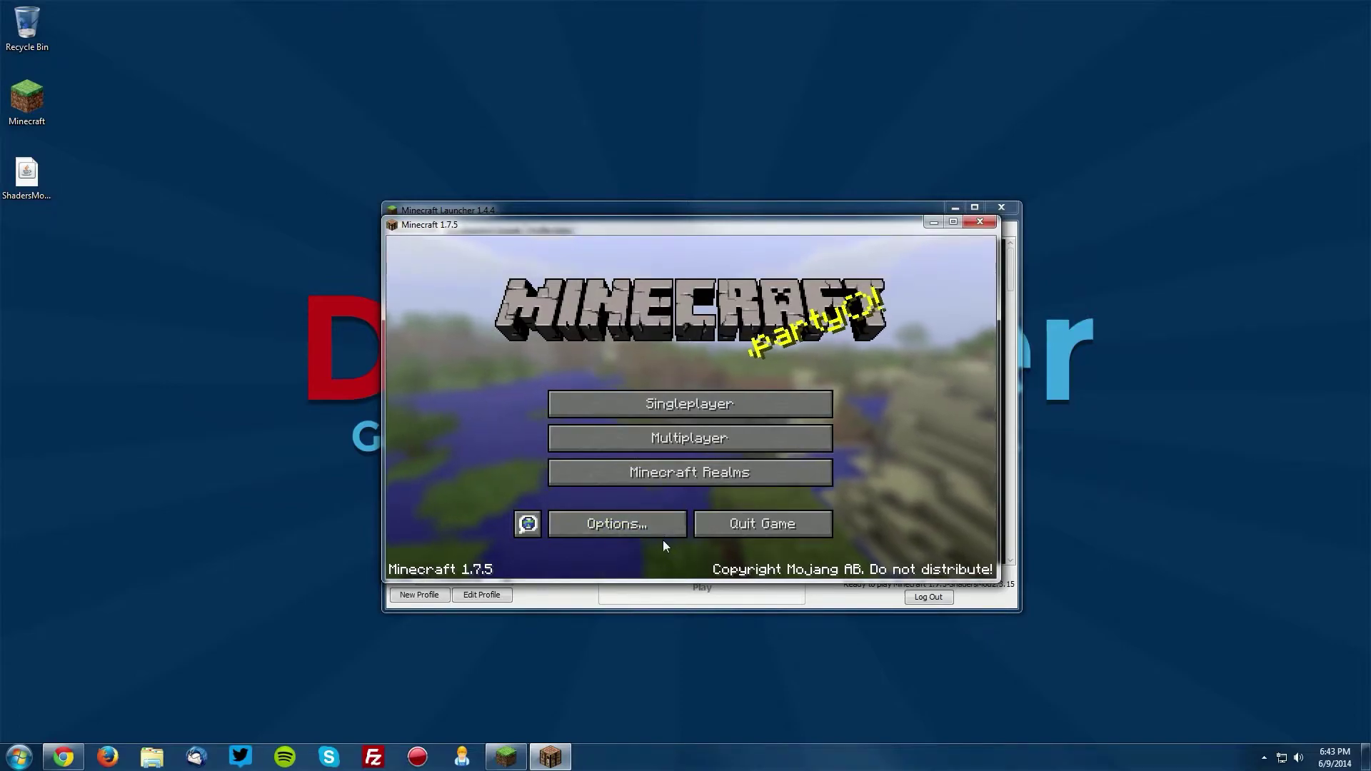
Step: Check the game's Shaders options for the available shaderpacks and settings, and return to the title screen
{"action": "left_click", "coordinate": [624, 514]}
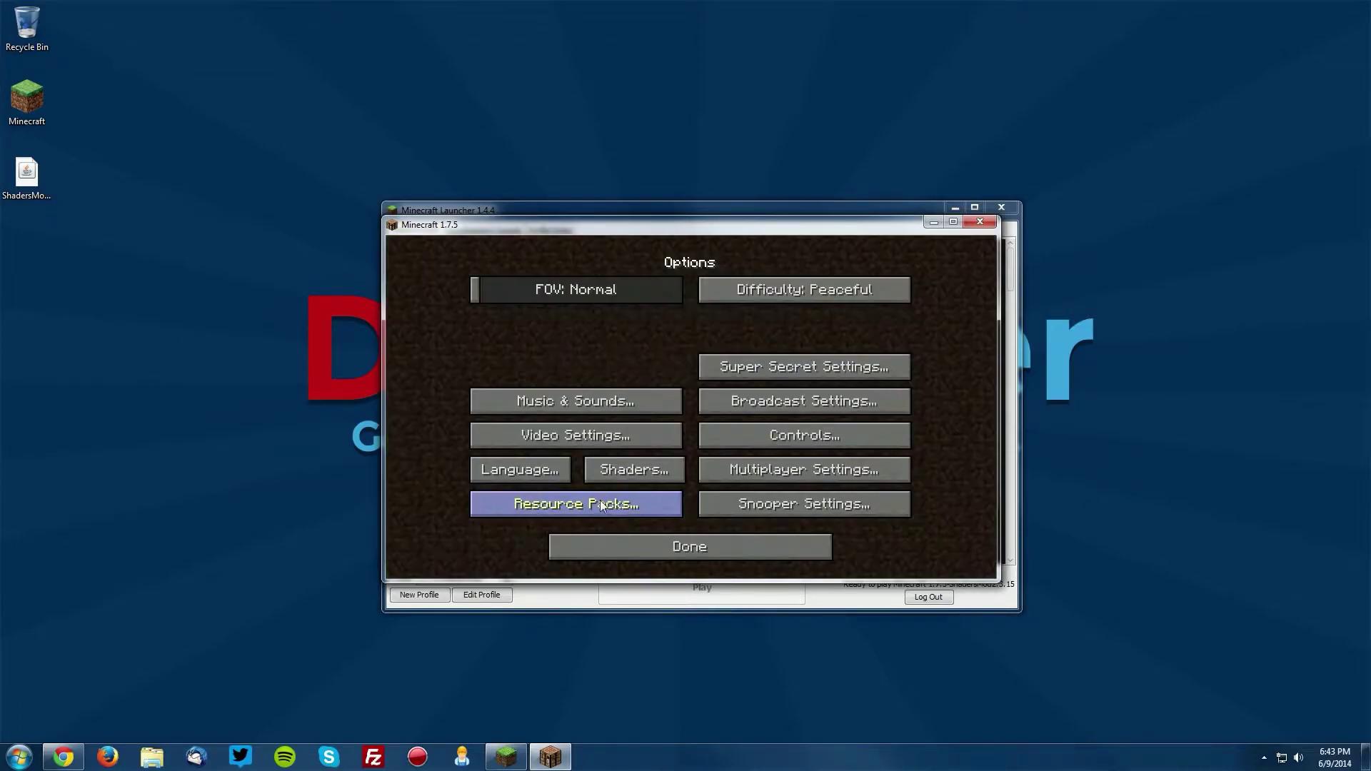
{"action": "left_click", "coordinate": [651, 475]}
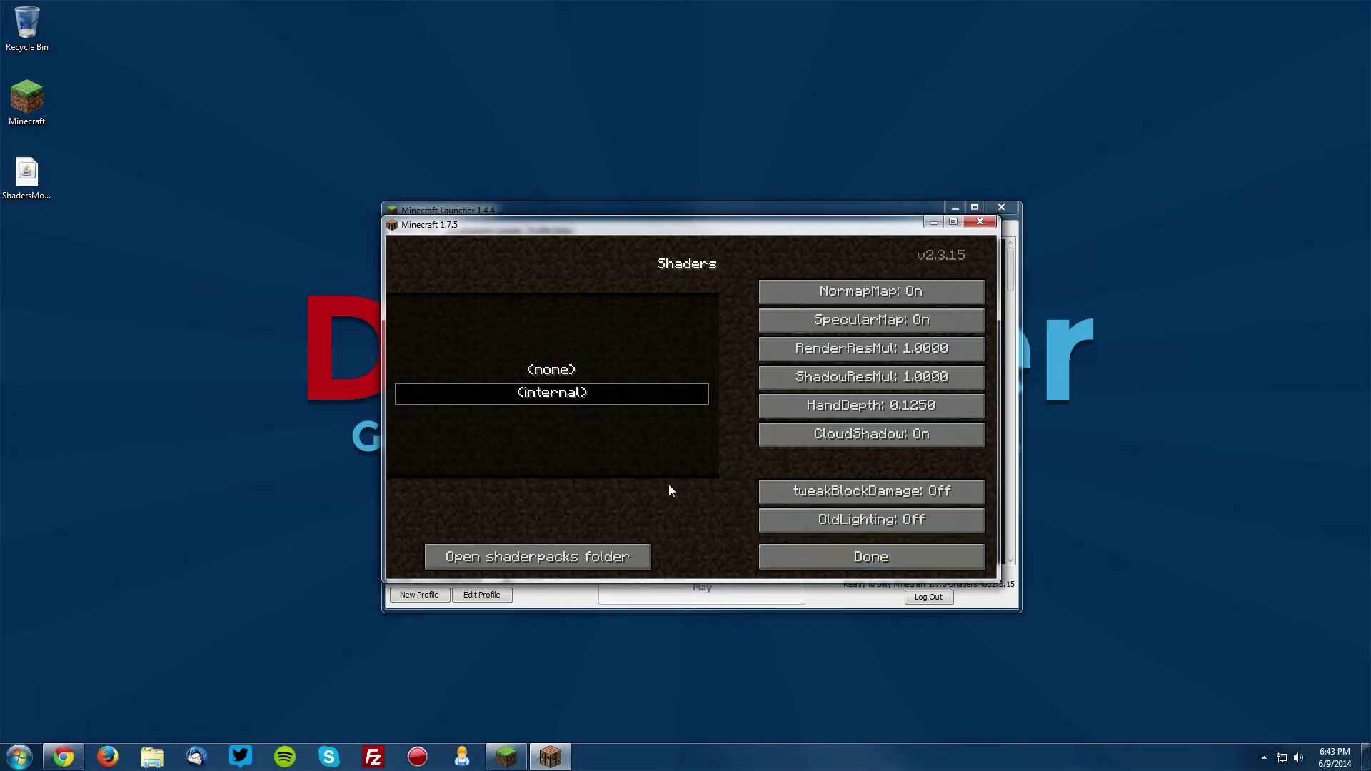
{"action": "left_click", "coordinate": [814, 564]}
{"action": "left_click", "coordinate": [610, 541]}
Step: Load the first singleplayer world to test the built-in shader, and save and quit the game, closing the launcher
{"action": "left_click", "coordinate": [583, 393]}
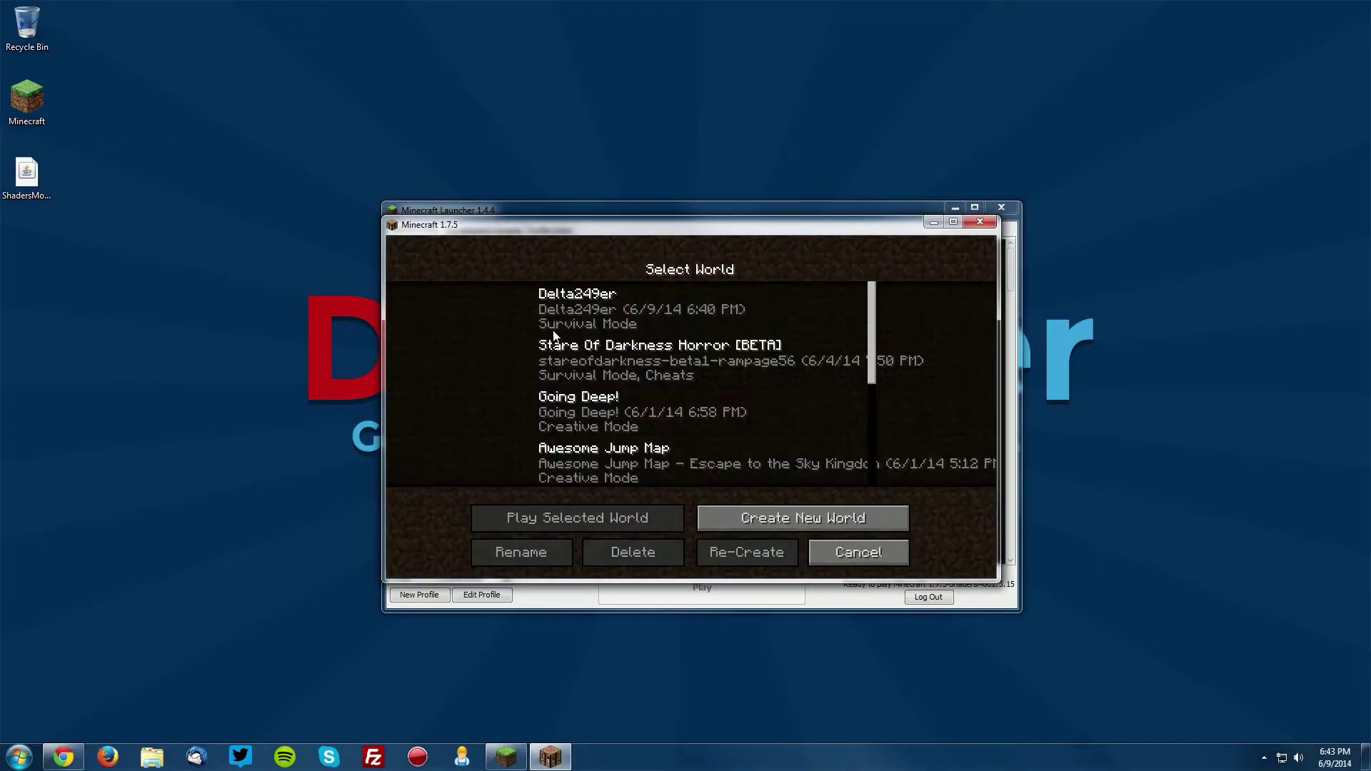
{"action": "double_click", "coordinate": [554, 308]}
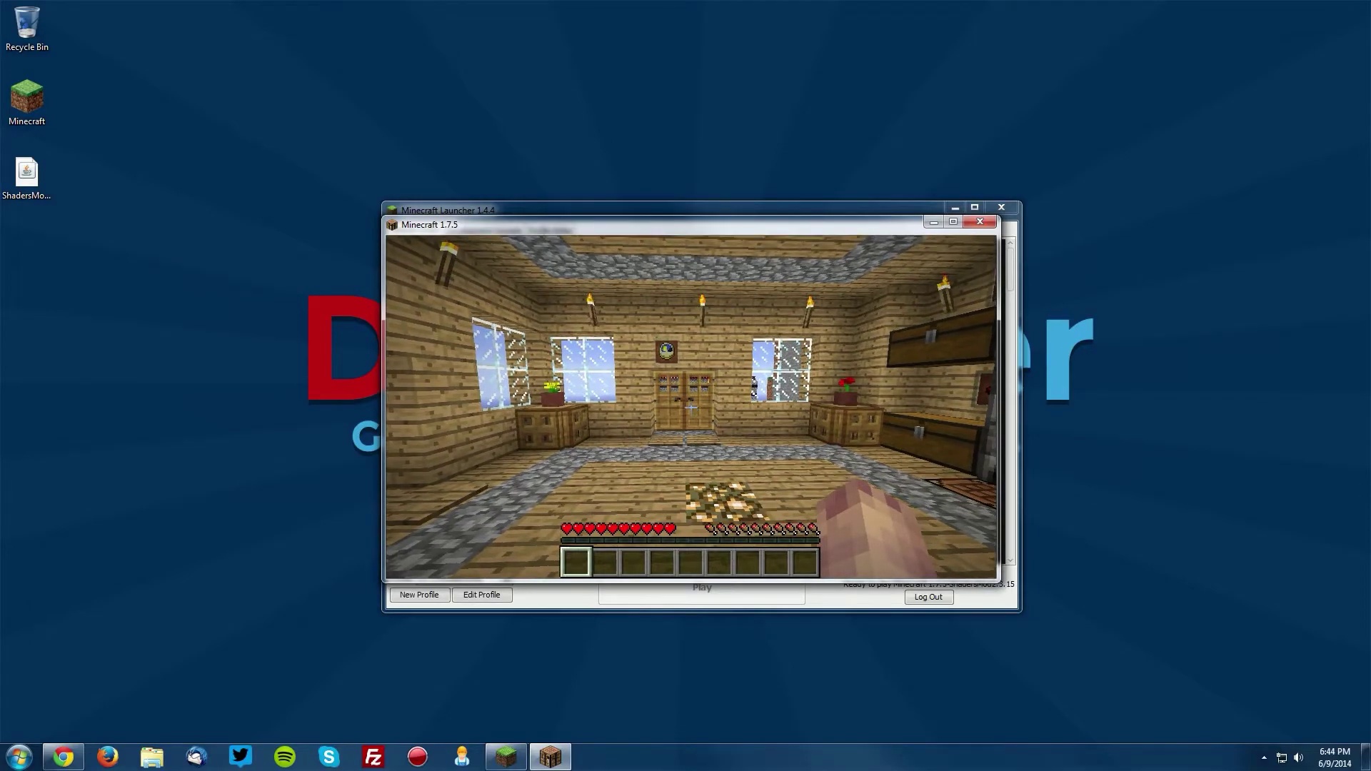
{"action": "key", "text": "Escape"}
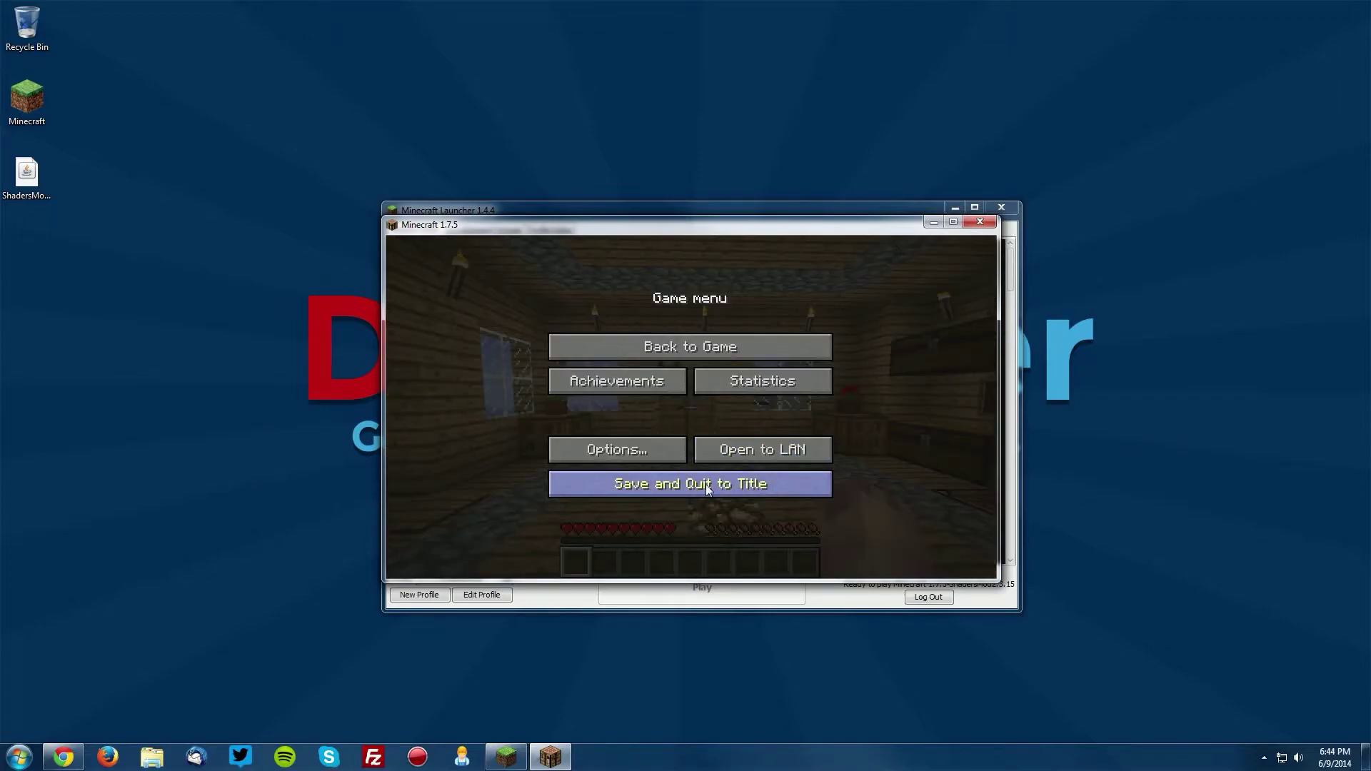
{"action": "left_click", "coordinate": [705, 484]}
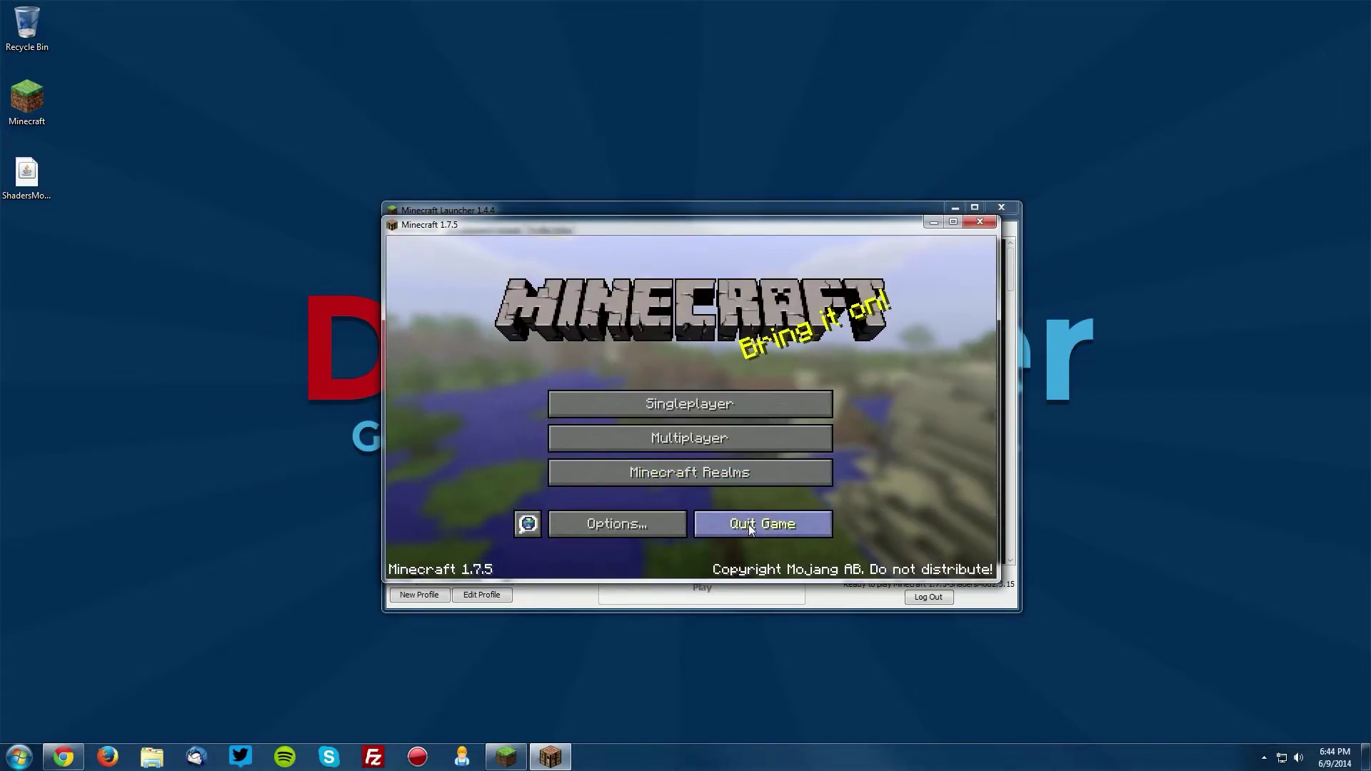
{"action": "left_click", "coordinate": [748, 524]}
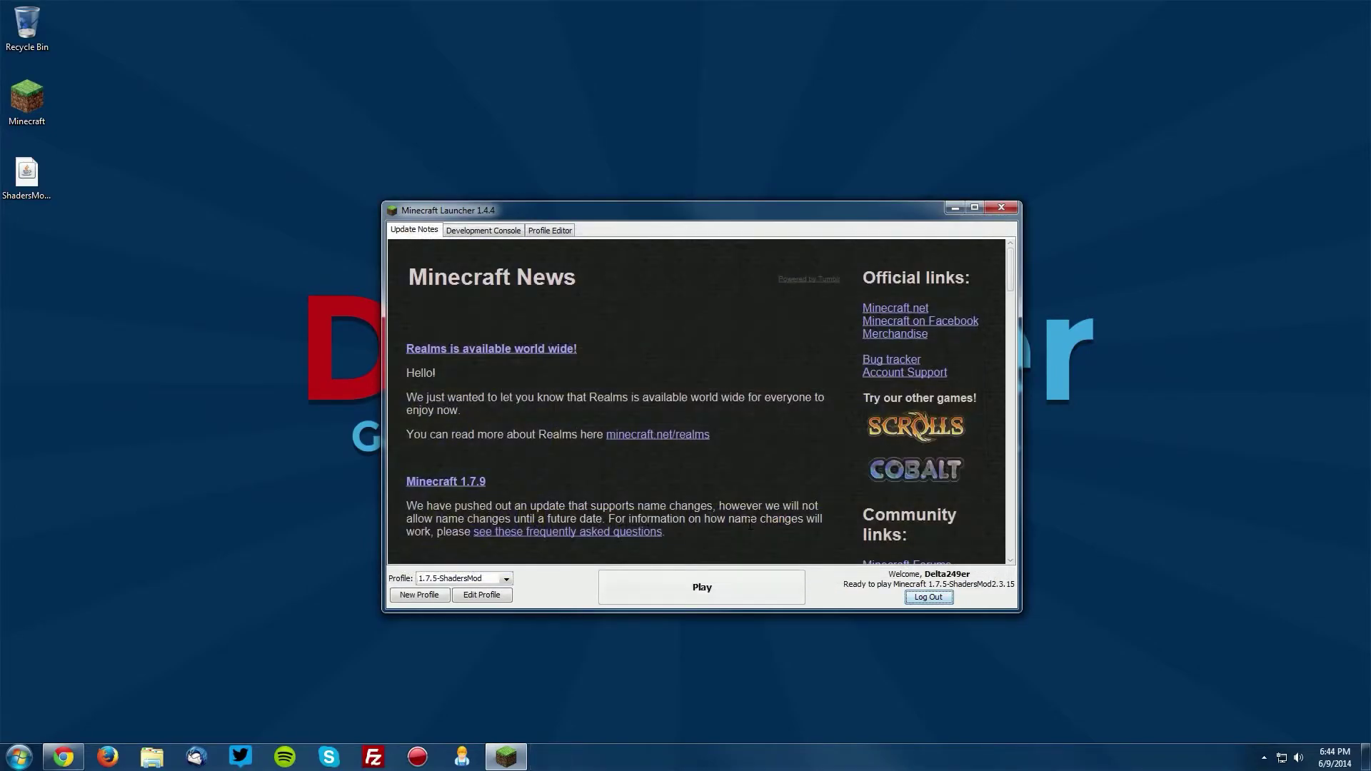
{"action": "left_click", "coordinate": [1000, 209]}
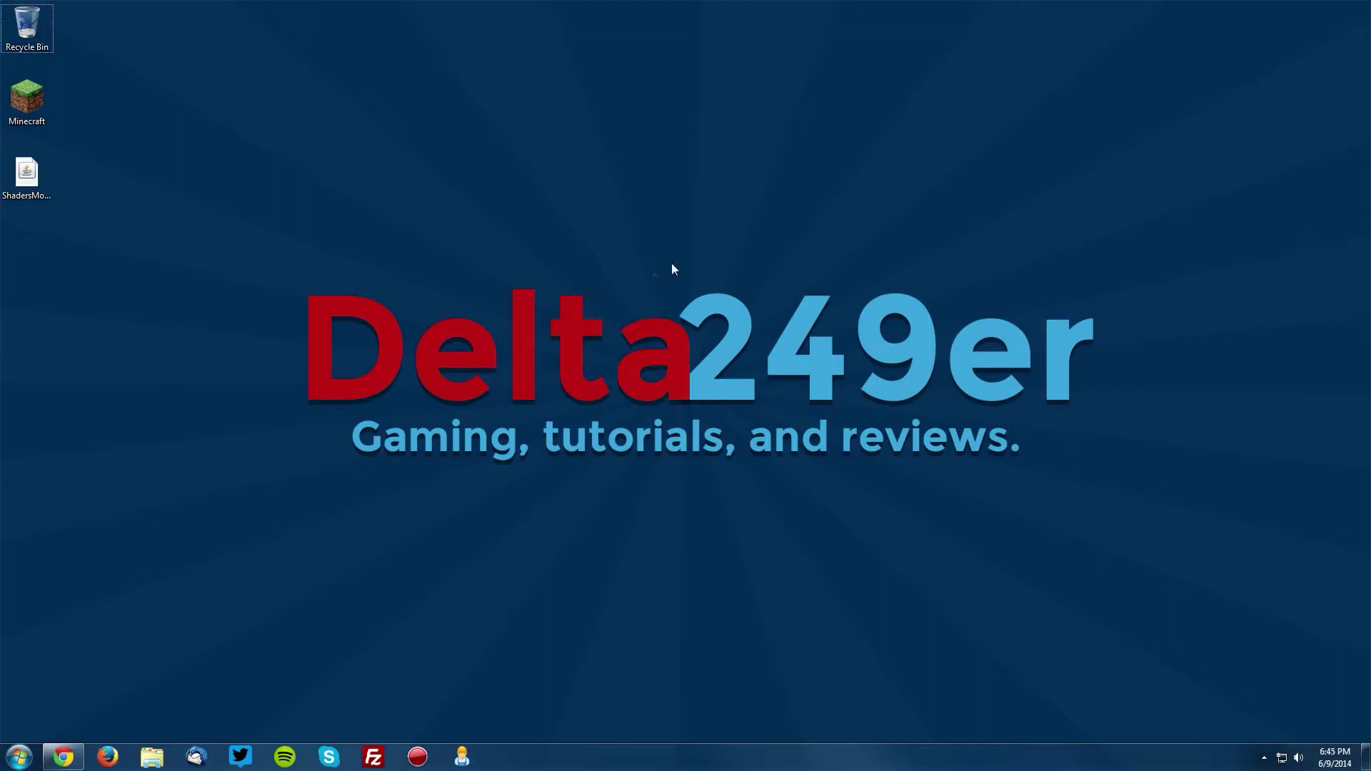
Step: Switch to Chrome, find the SEUS v10.1 downloads in the forum post and open the SEUS v10.1 Standard download page, skipping the ad
{"action": "left_click", "coordinate": [64, 757]}
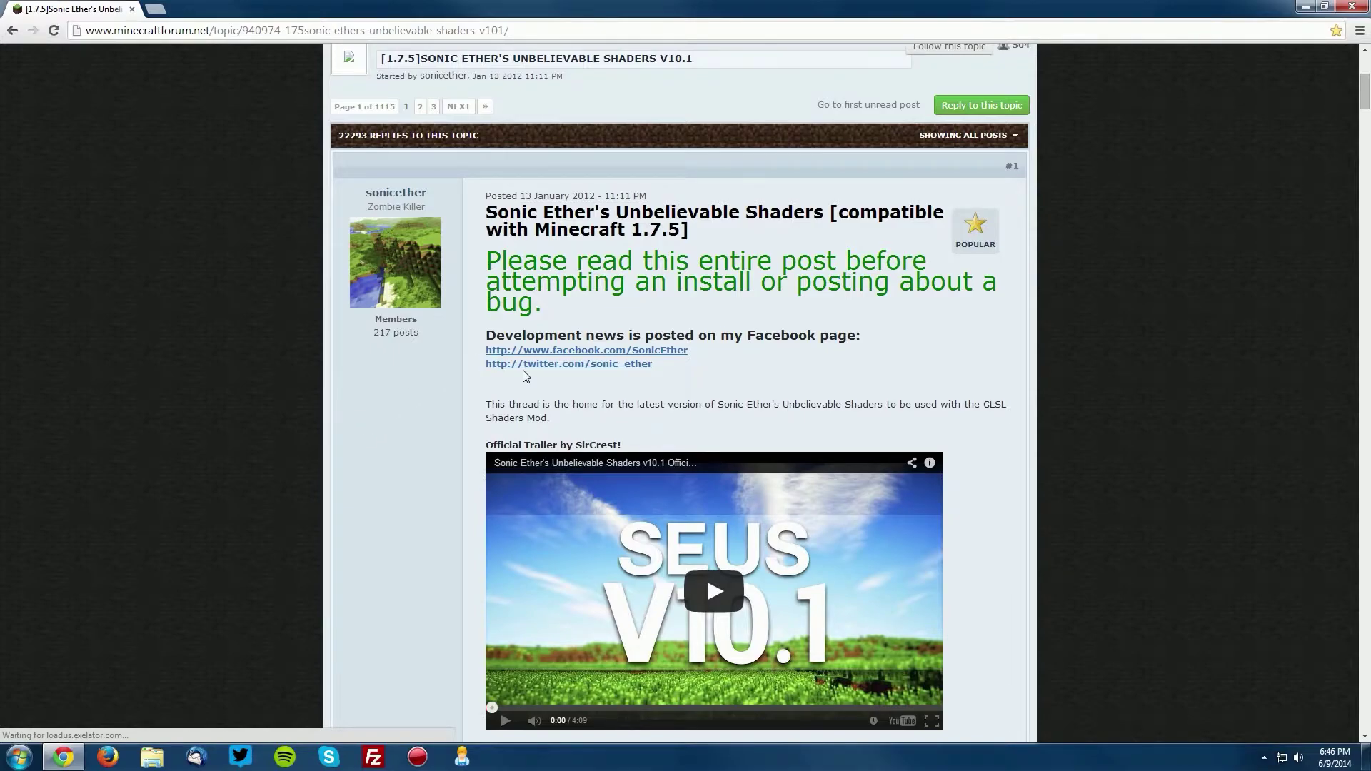
{"action": "scroll", "coordinate": [534, 386], "scroll_direction": "down", "scroll_amount": 15}
{"action": "scroll", "coordinate": [533, 391], "scroll_direction": "down", "scroll_amount": 20}
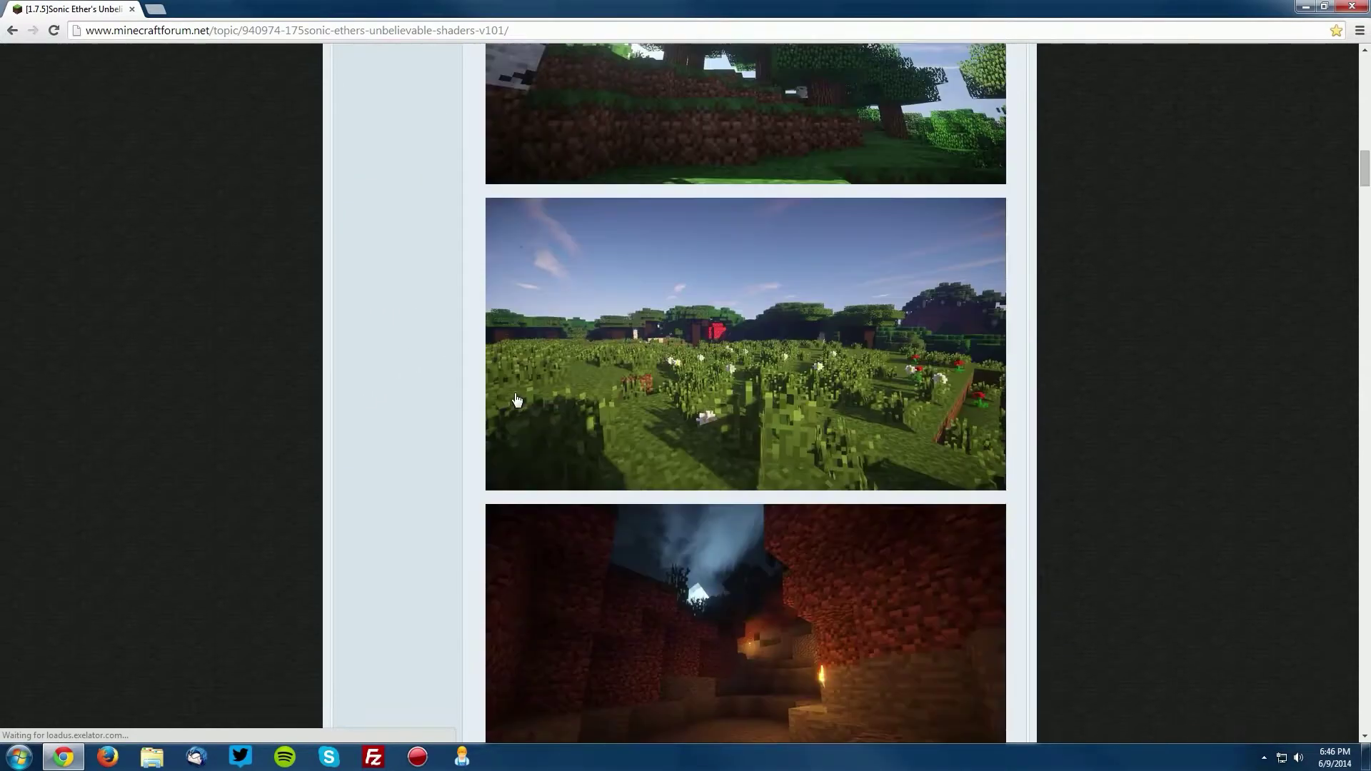
{"action": "scroll", "coordinate": [503, 308], "scroll_direction": "down", "scroll_amount": 10}
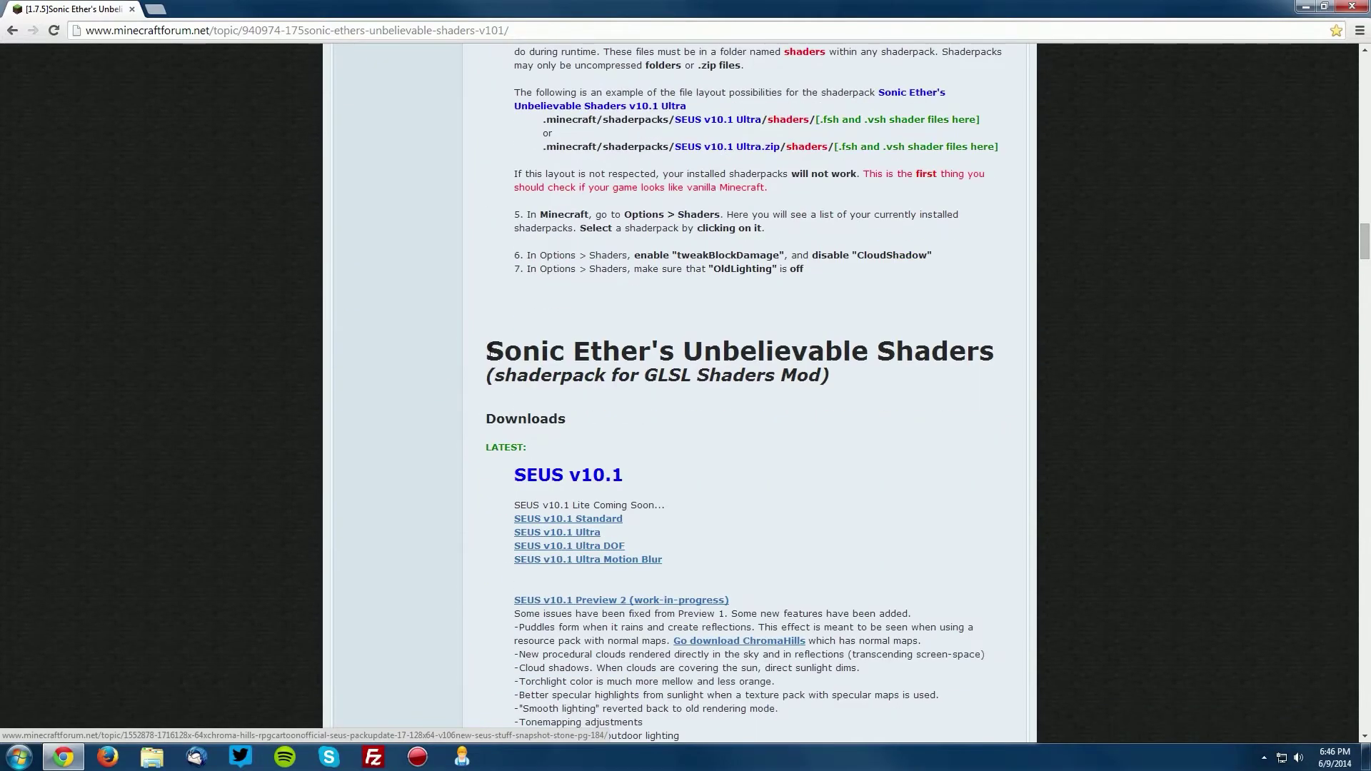
{"action": "scroll", "coordinate": [498, 271], "scroll_direction": "up", "scroll_amount": 3}
{"action": "left_click_drag", "start_coordinate": [486, 232], "coordinate": [627, 293]}
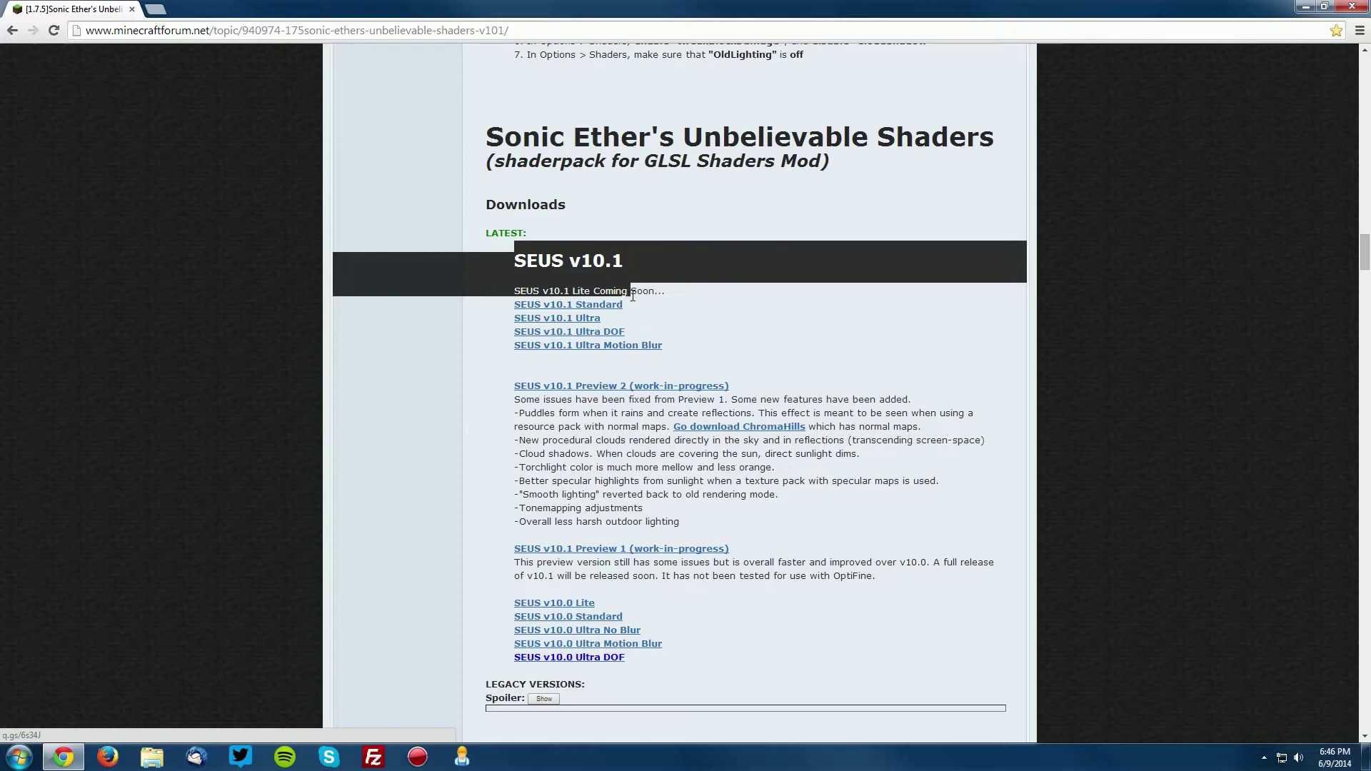
{"action": "left_click", "coordinate": [637, 297]}
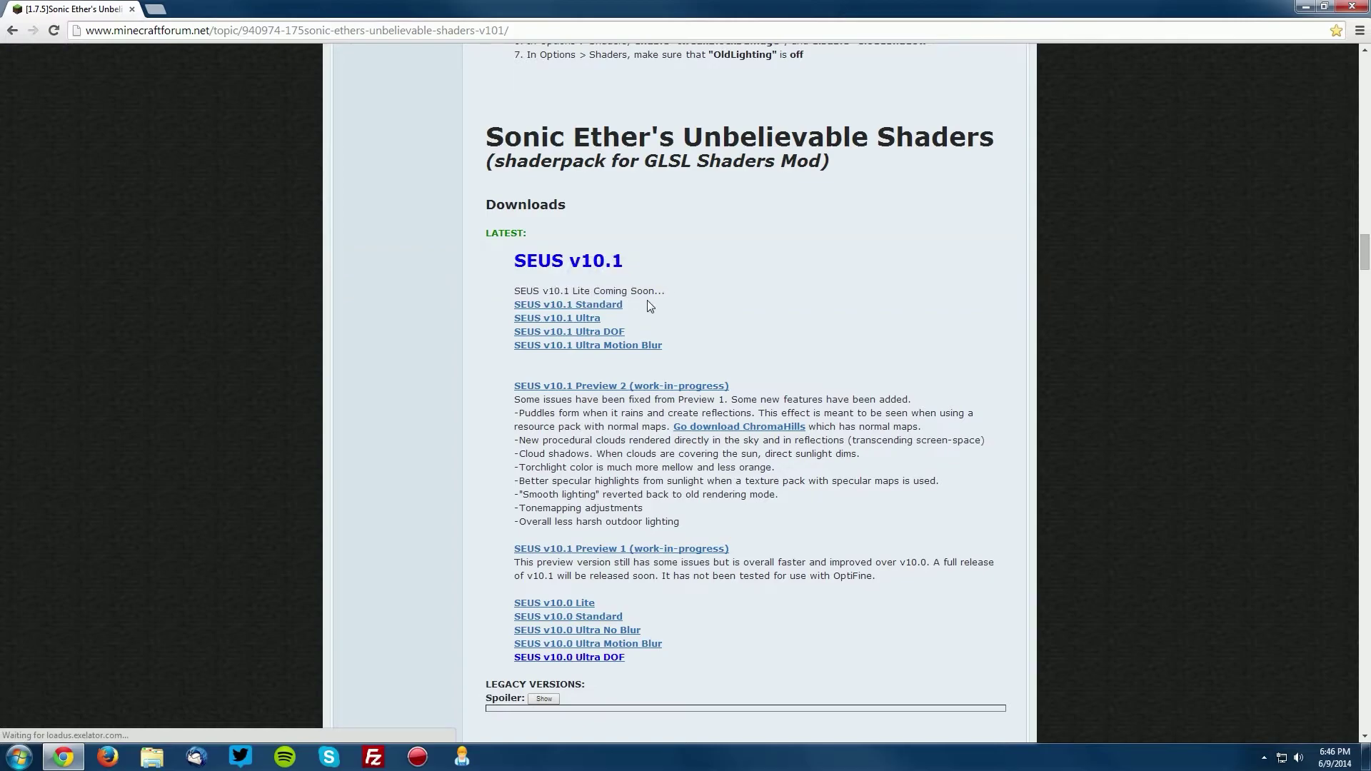
{"action": "left_click", "coordinate": [558, 307]}
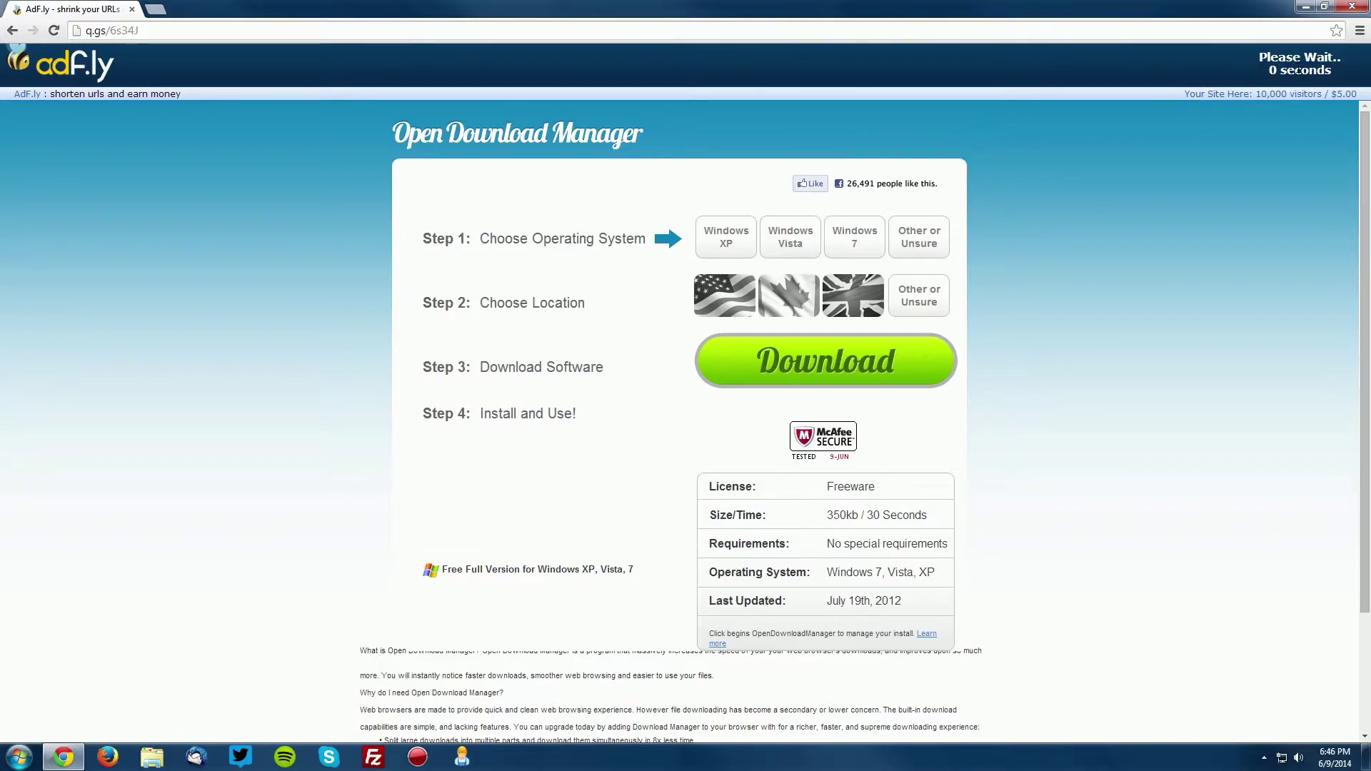
{"action": "left_click", "coordinate": [1297, 62]}
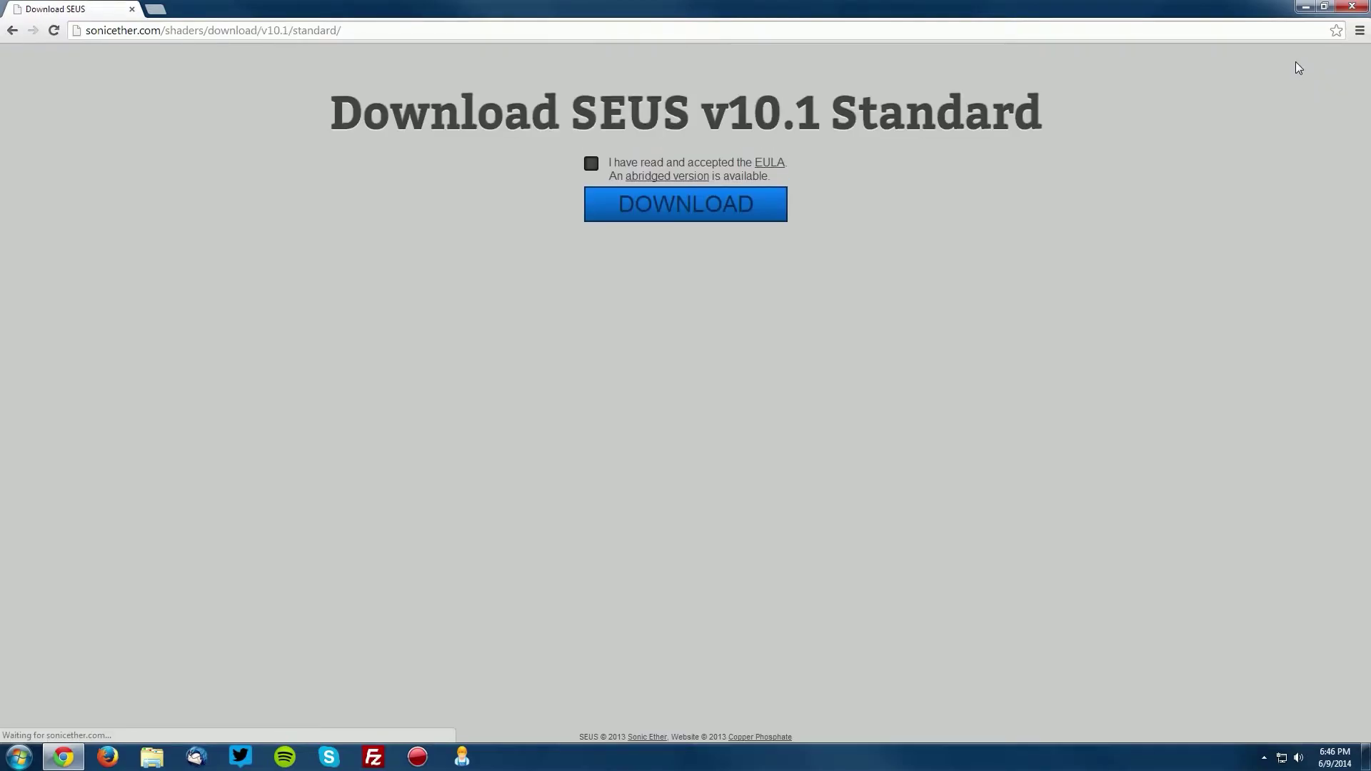
Step: Accept the EULA, download the SEUS-v10.1-Standard zip to the Desktop and minimize the browser
{"action": "left_click", "coordinate": [592, 164]}
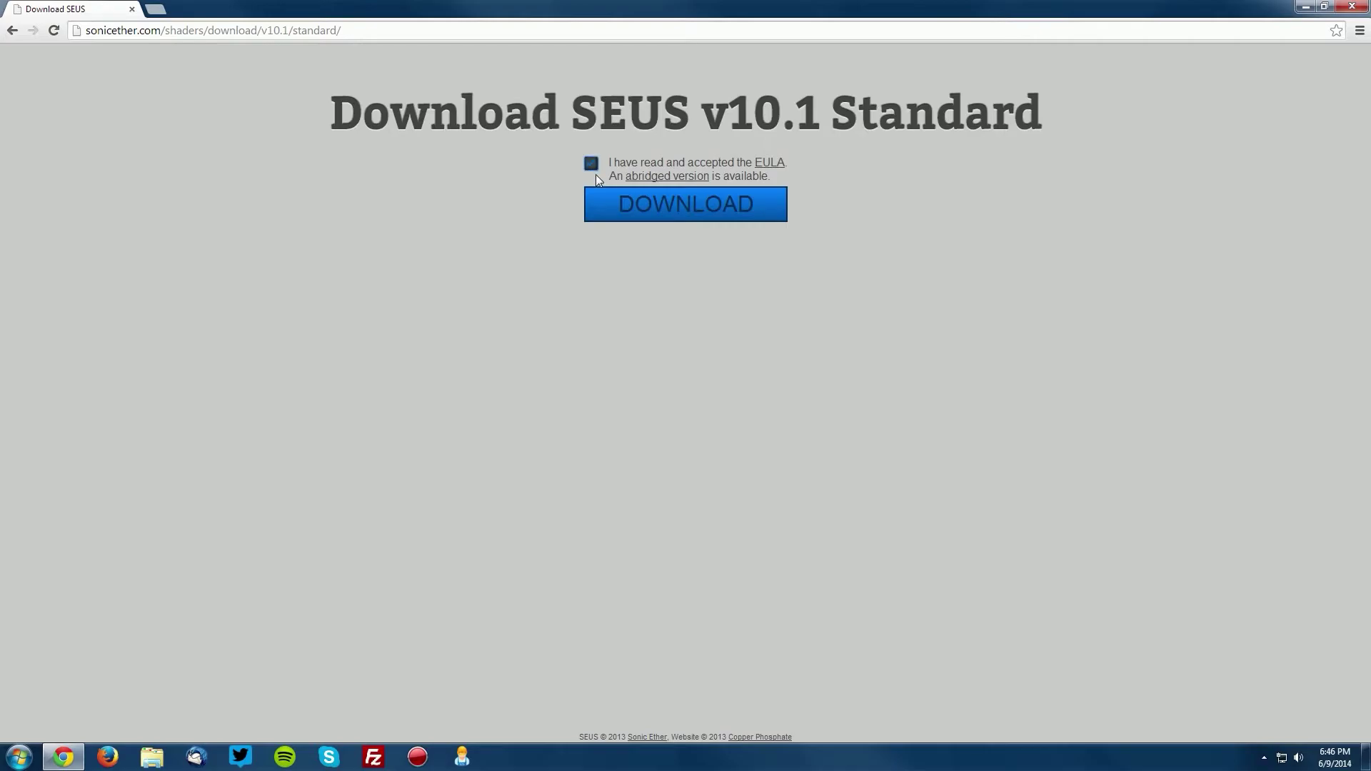
{"action": "left_click", "coordinate": [678, 204]}
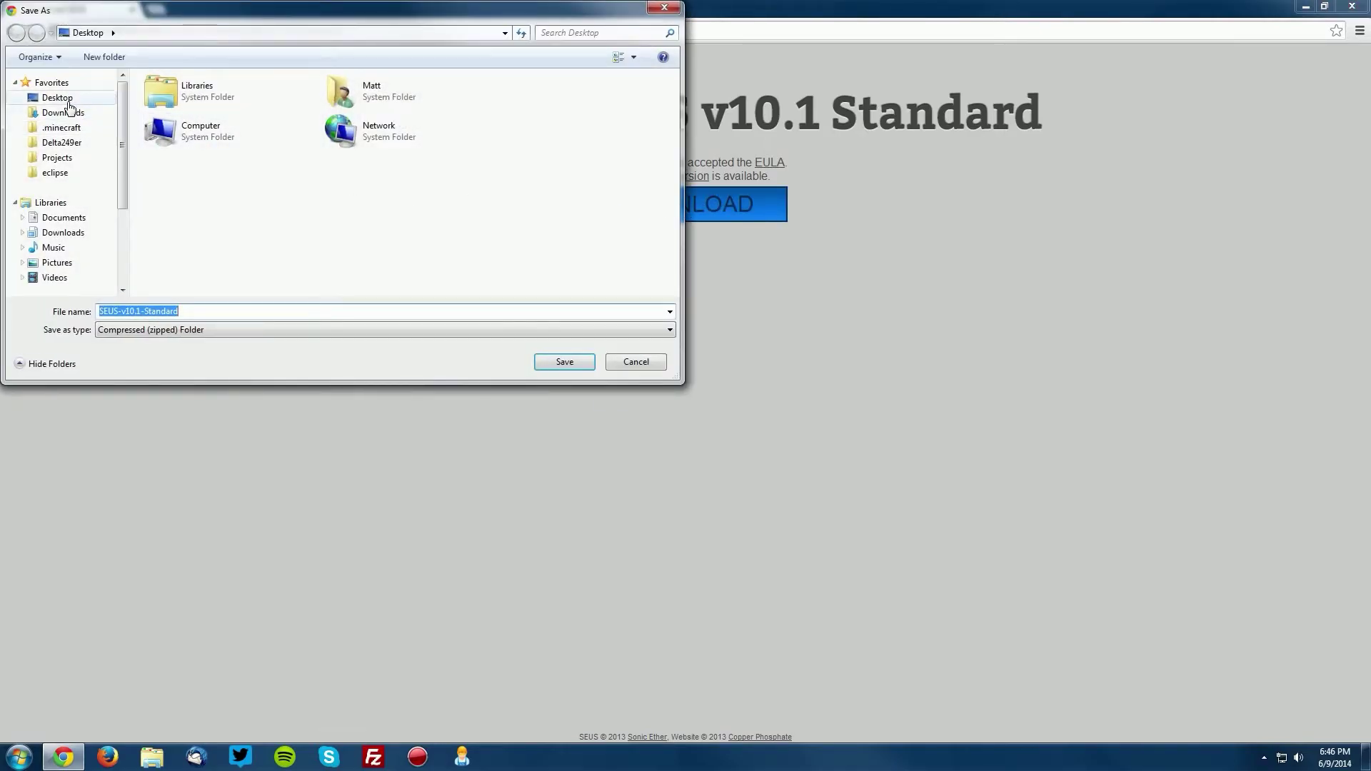
{"action": "left_click", "coordinate": [68, 101]}
{"action": "left_click", "coordinate": [548, 364]}
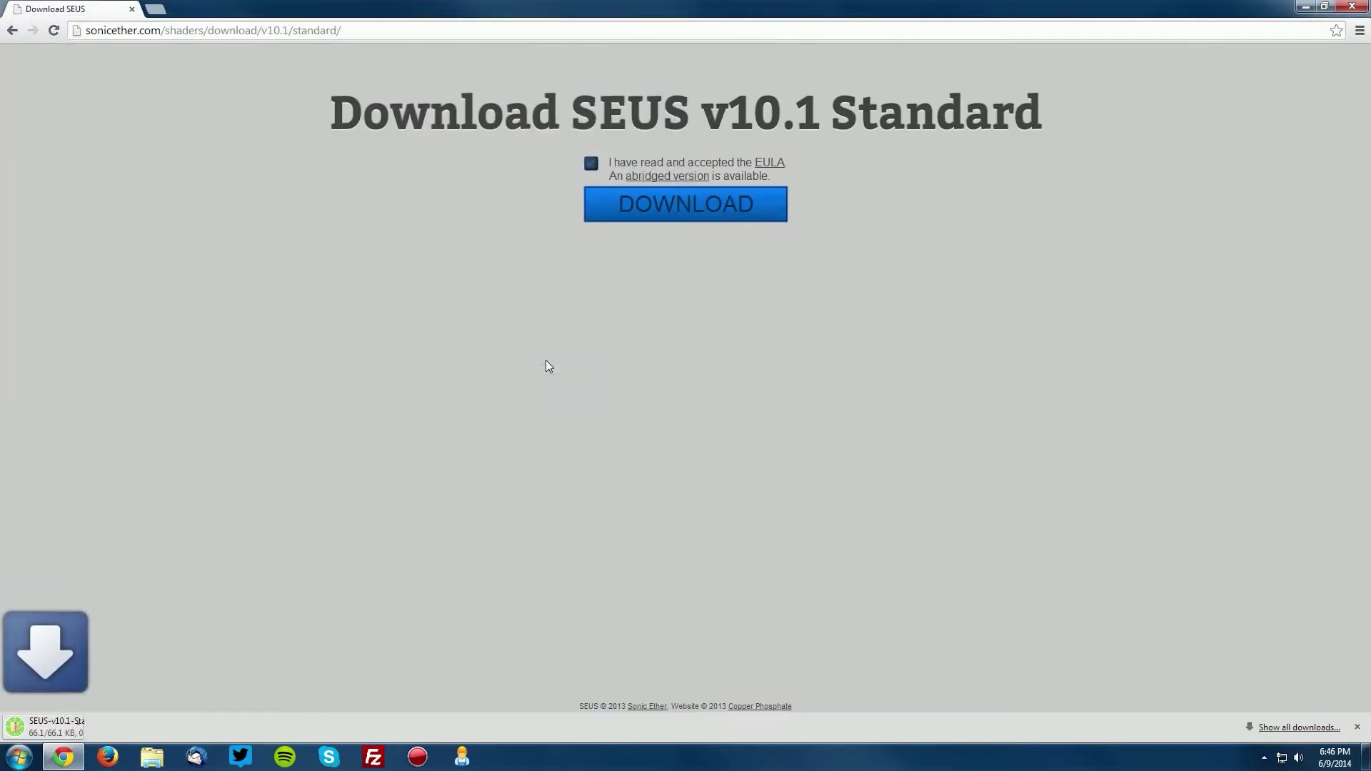
{"action": "left_click", "coordinate": [1305, 7]}
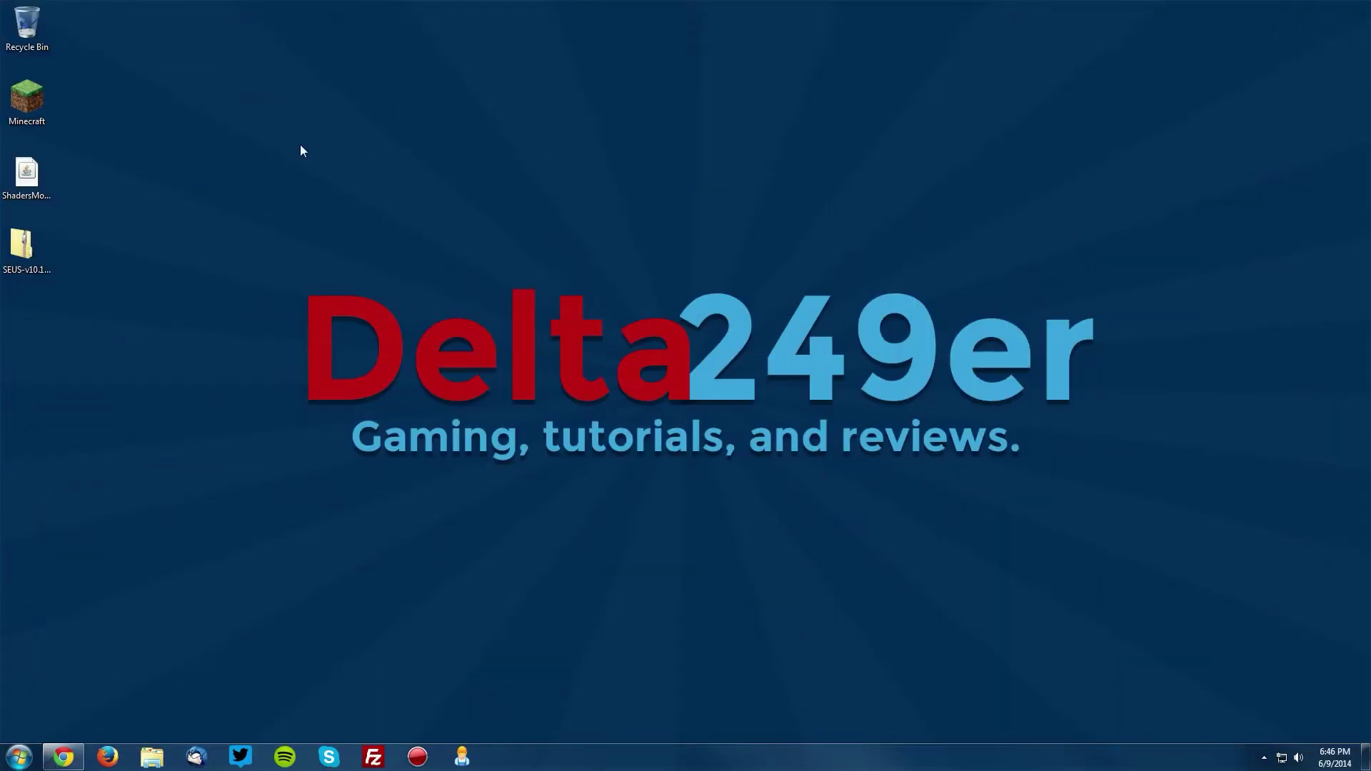
Step: Open the downloaded SEUS-v10.1-Standard zip to check that it contains a shaders folder
{"action": "left_click", "coordinate": [18, 258]}
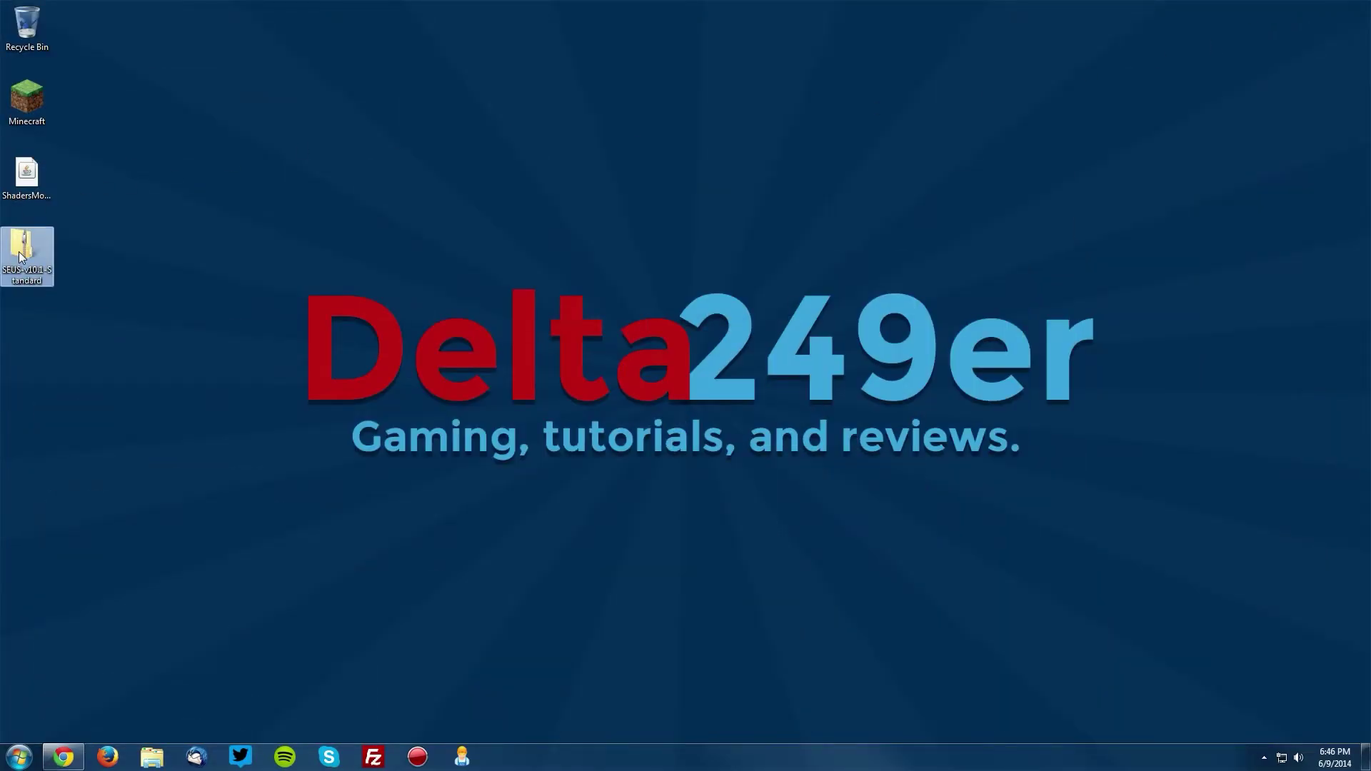
{"action": "double_click", "coordinate": [20, 257]}
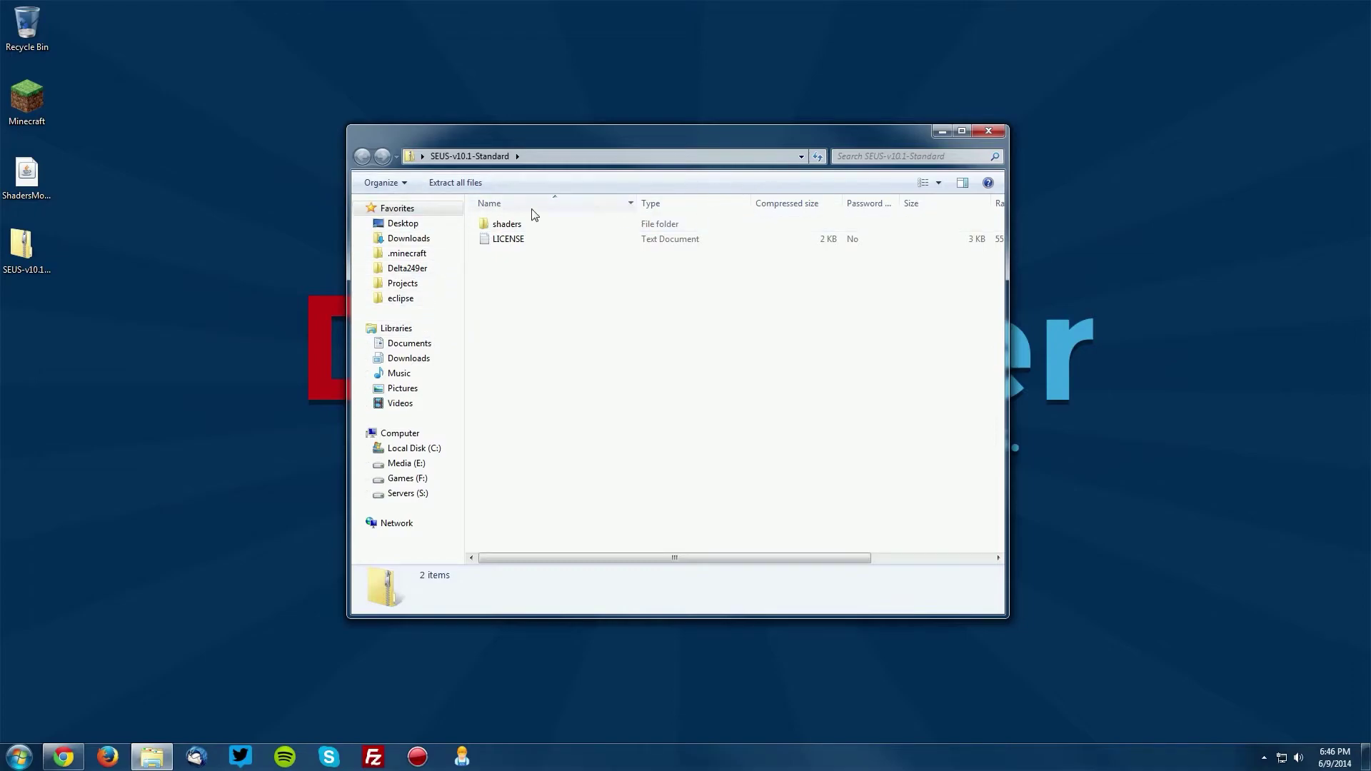
{"action": "left_click", "coordinate": [26, 248]}
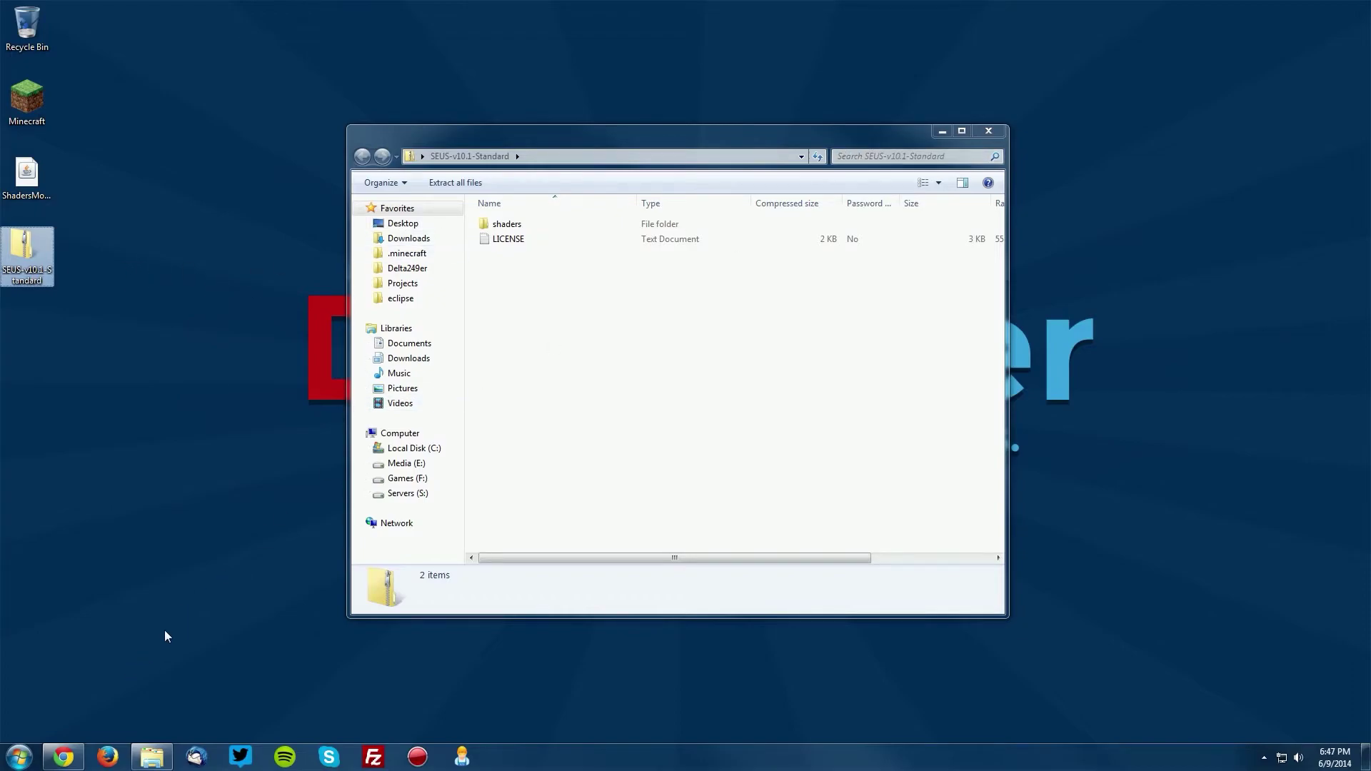
Step: Open the .minecraft\shaderpacks folder through %appdata% and move the SEUS-v10.1-Standard zip from the desktop into it
{"action": "key", "text": "super+r"}
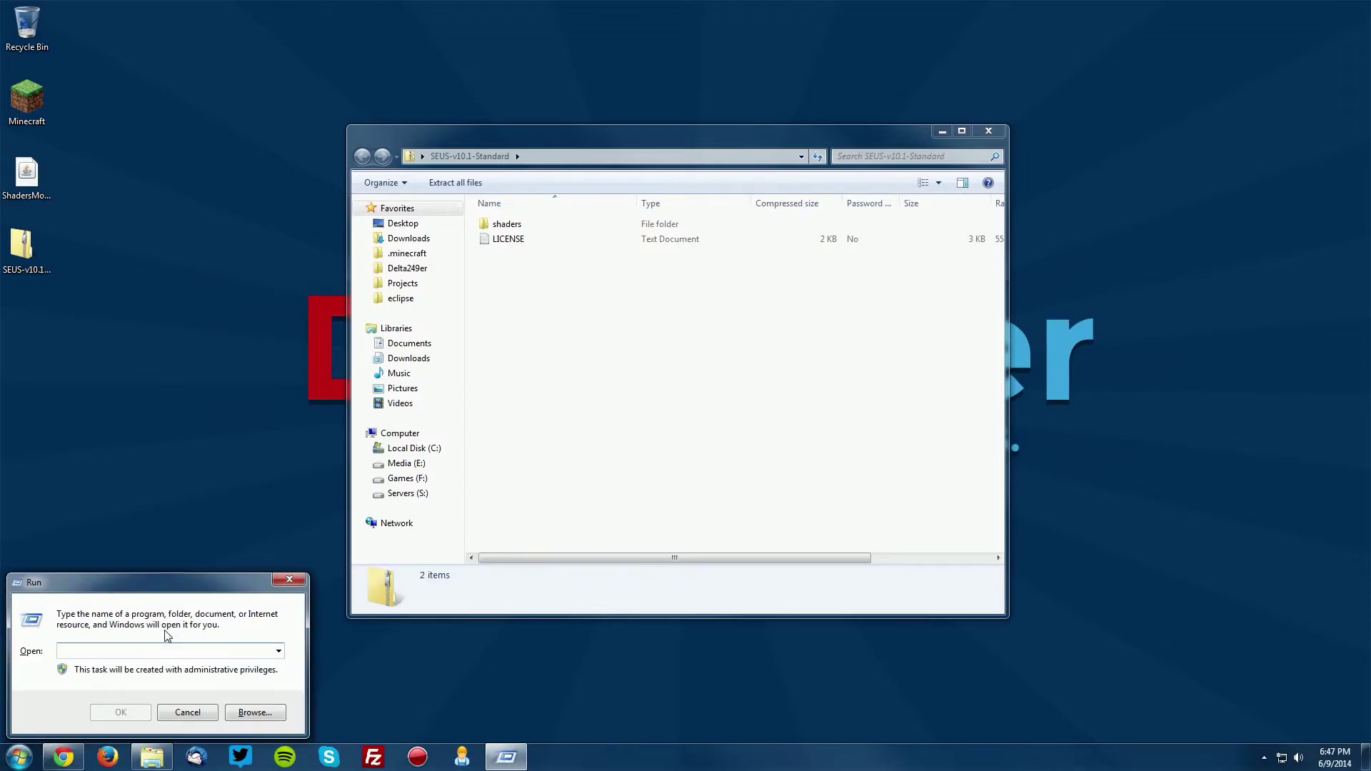
{"action": "type", "text": "%appdata"}
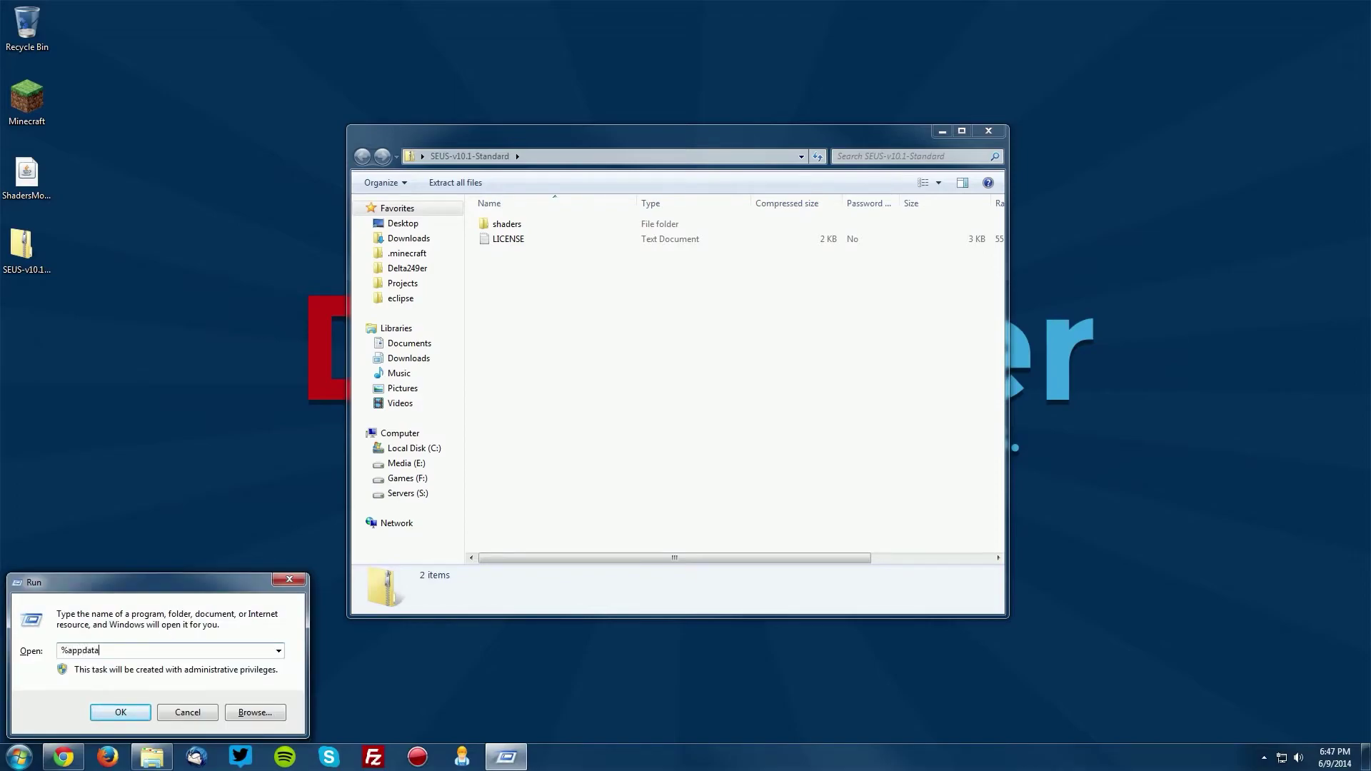
{"action": "type", "text": "%"}
{"action": "left_click", "coordinate": [127, 714]}
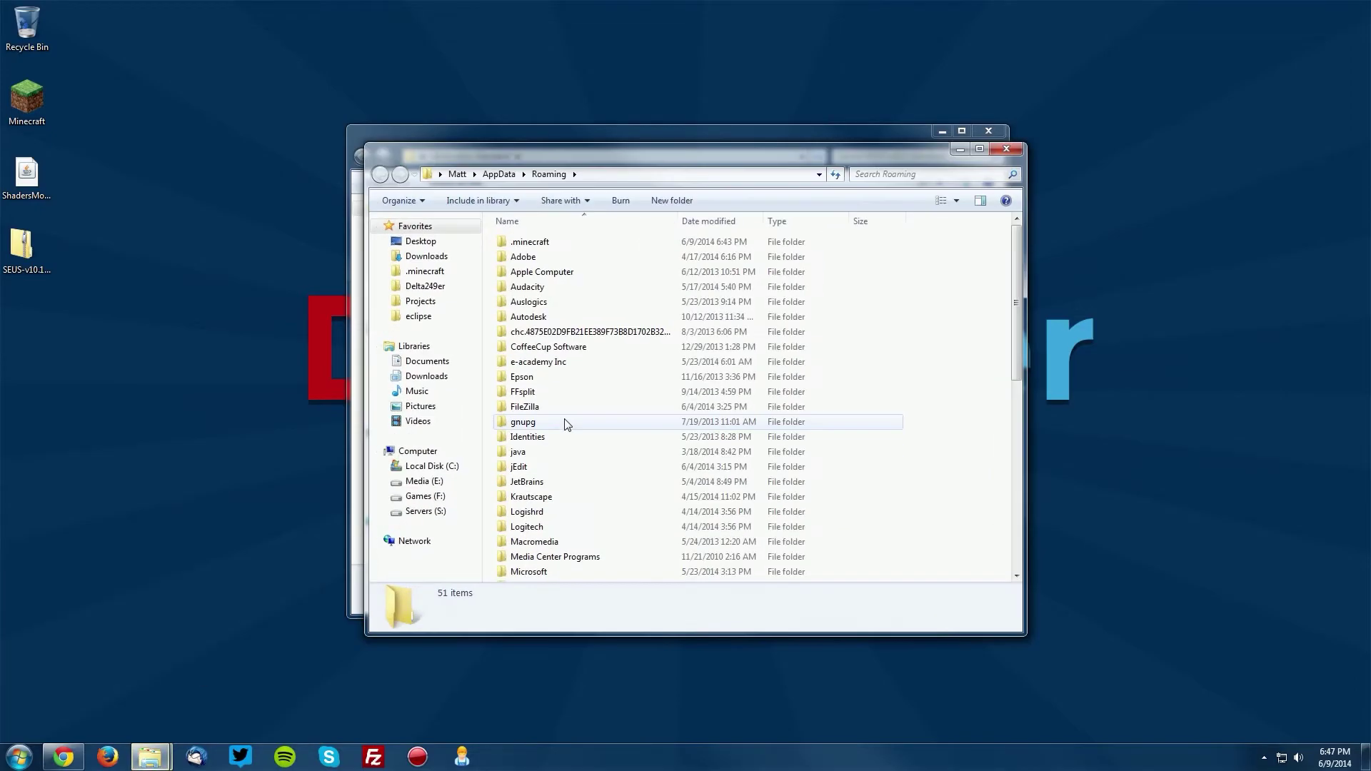
{"action": "double_click", "coordinate": [545, 248]}
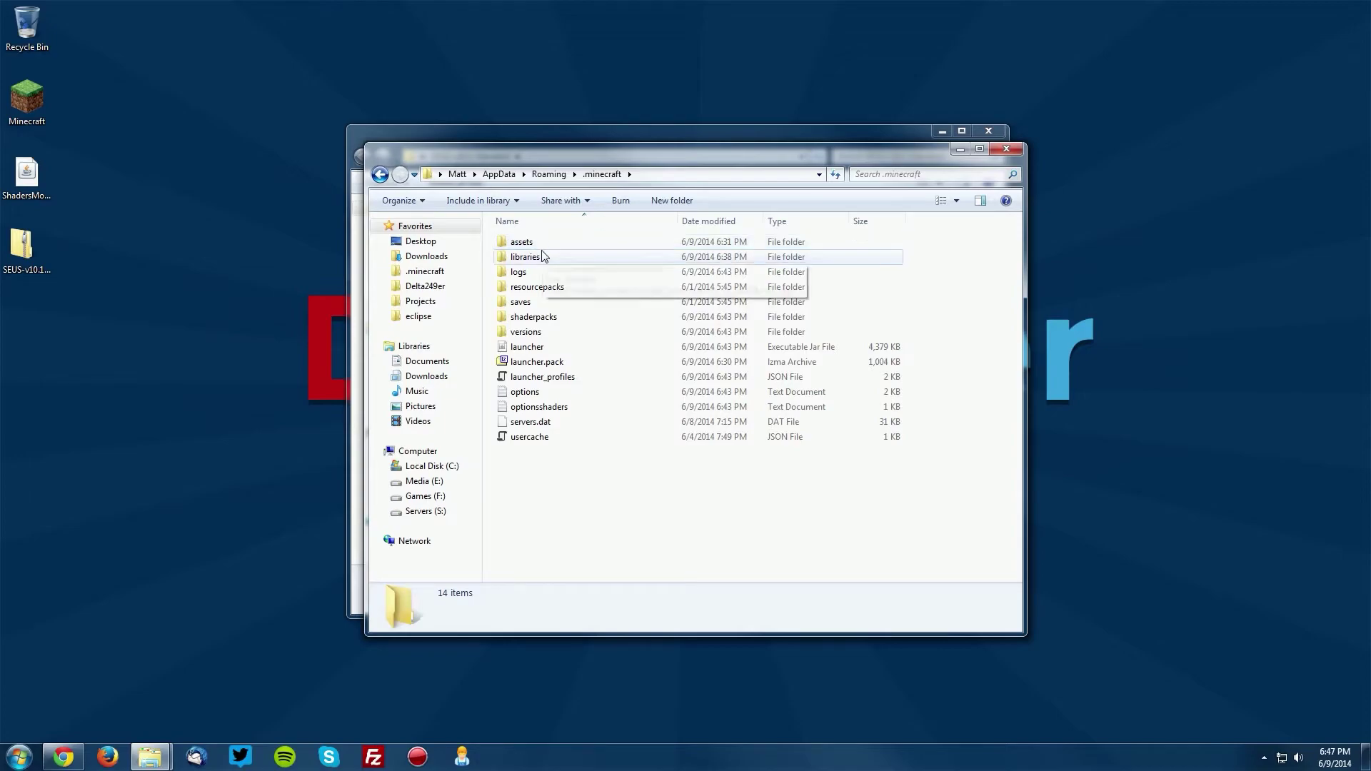
{"action": "left_click", "coordinate": [524, 321]}
{"action": "double_click", "coordinate": [525, 322]}
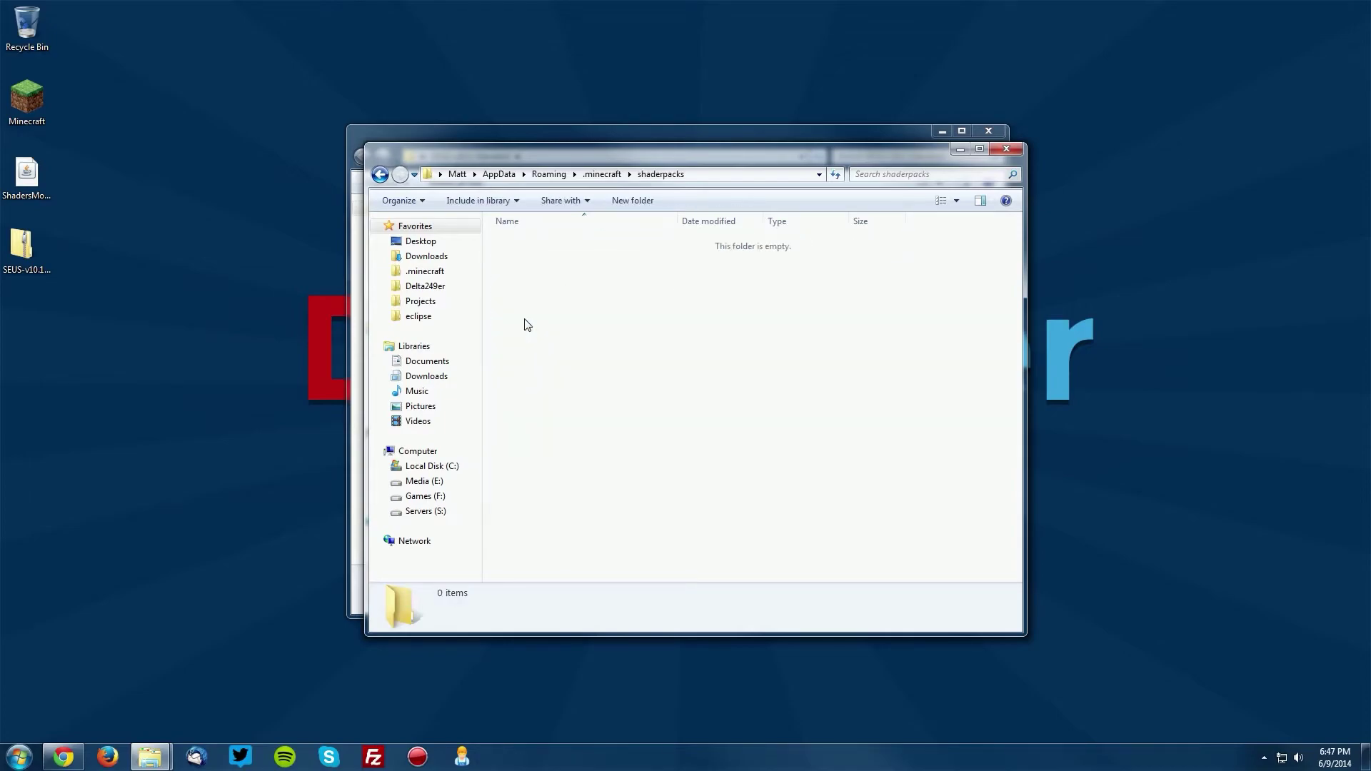
{"action": "left_click_drag", "start_coordinate": [21, 247], "coordinate": [578, 343]}
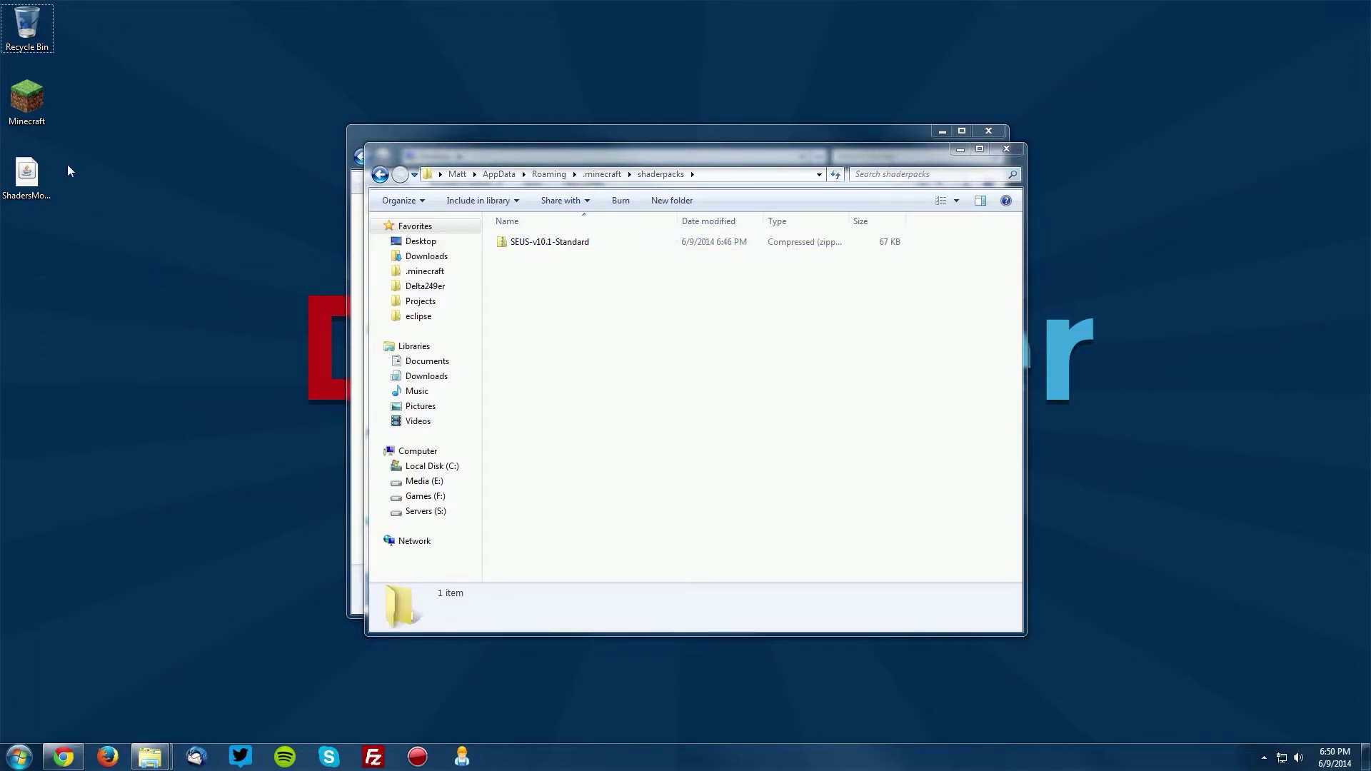
Step: Start Minecraft with the 1.7.5-ShadersMod profile, select SEUS-v10.1-Standard.zip in the Shaders options and return to the title screen
{"action": "double_click", "coordinate": [34, 108]}
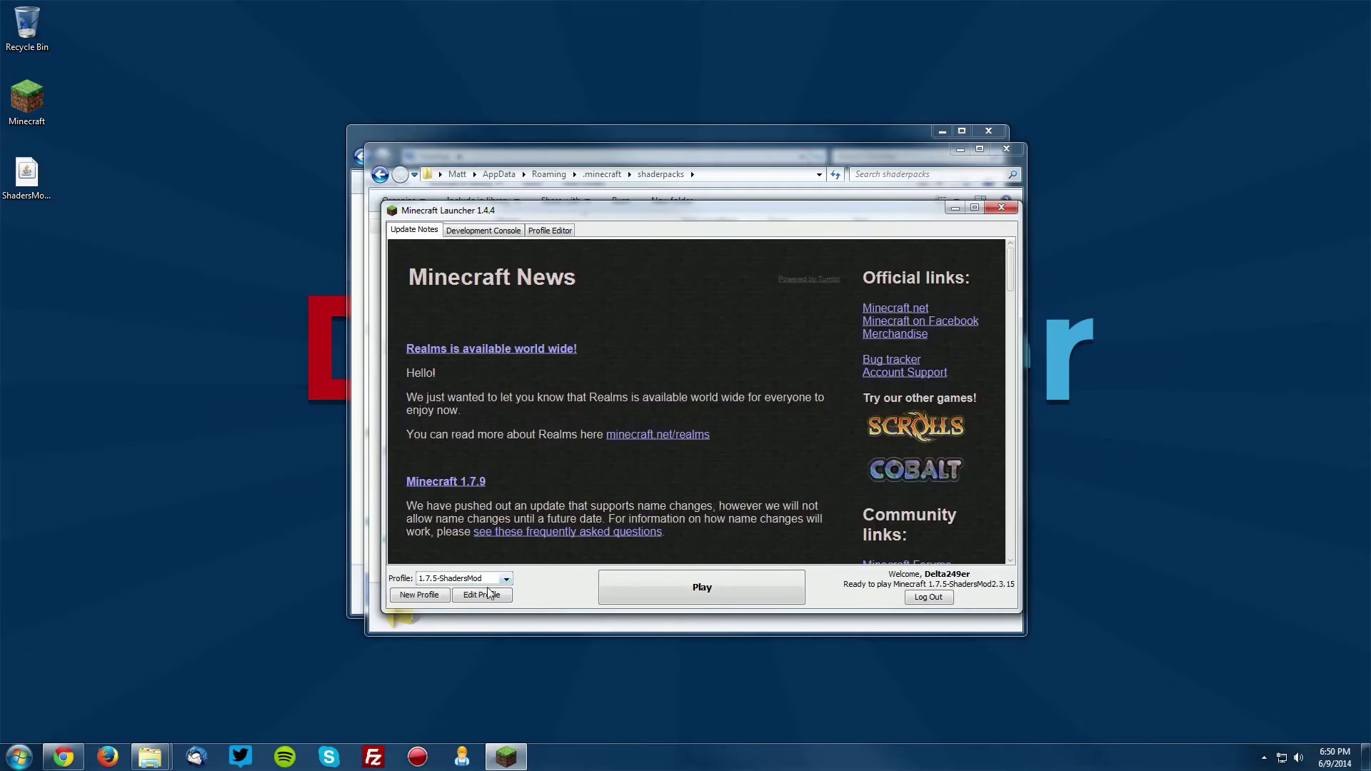
{"action": "left_click", "coordinate": [706, 588]}
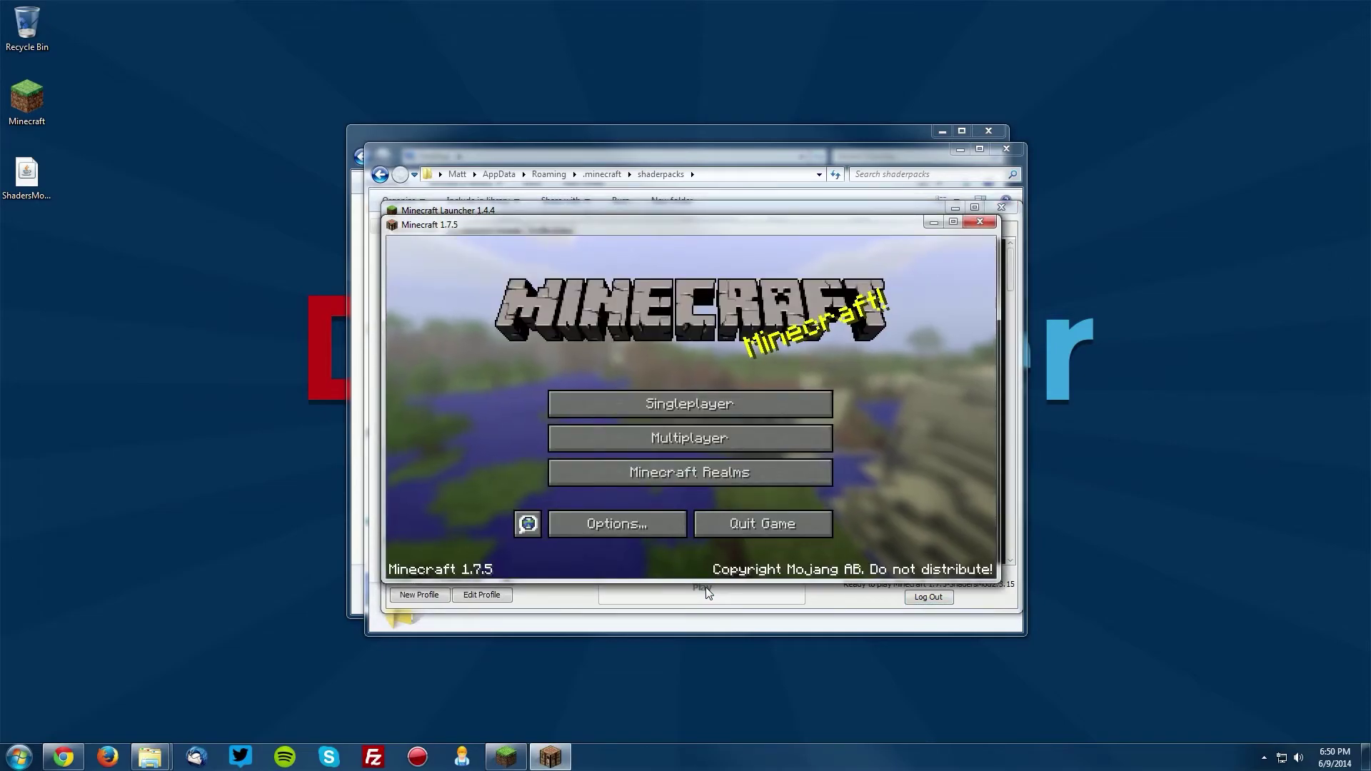
{"action": "left_click", "coordinate": [608, 525]}
{"action": "left_click", "coordinate": [616, 472]}
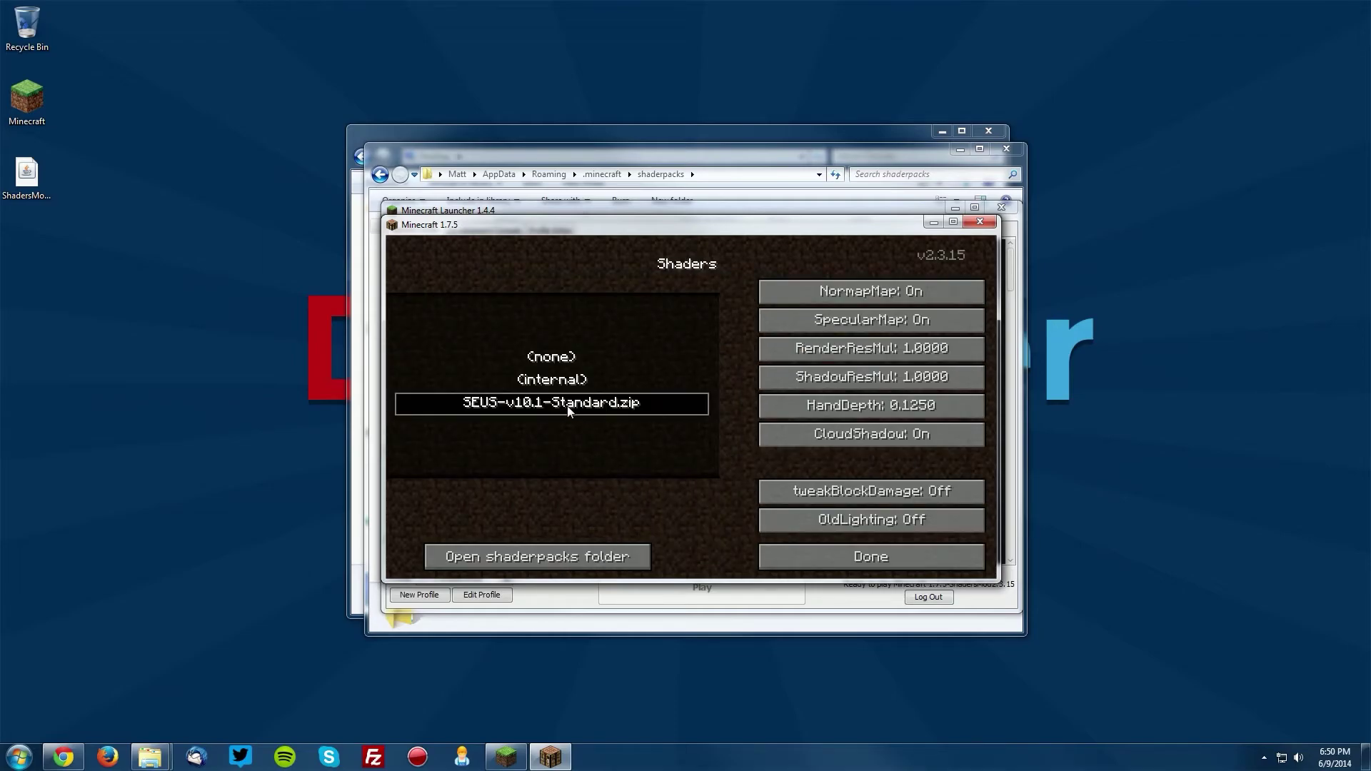
{"action": "left_click", "coordinate": [868, 560]}
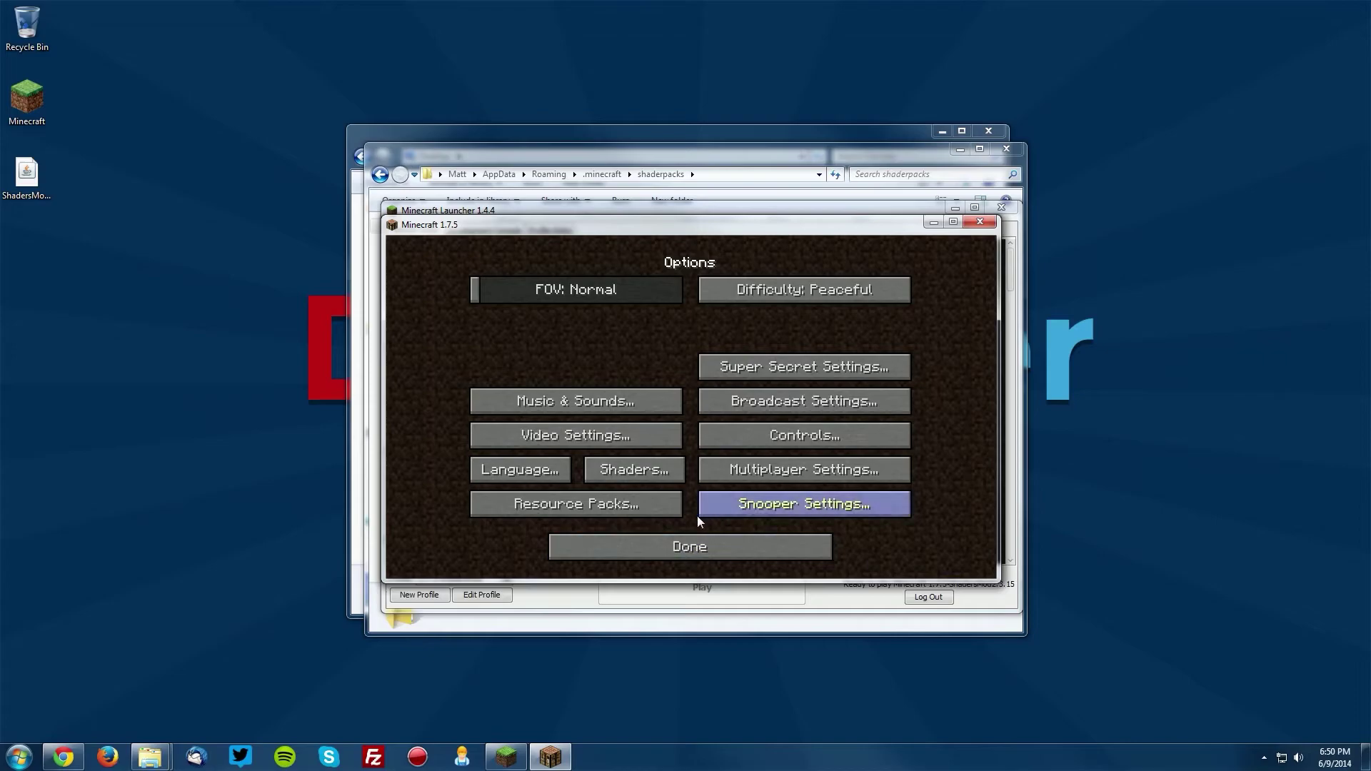
{"action": "left_click", "coordinate": [684, 544]}
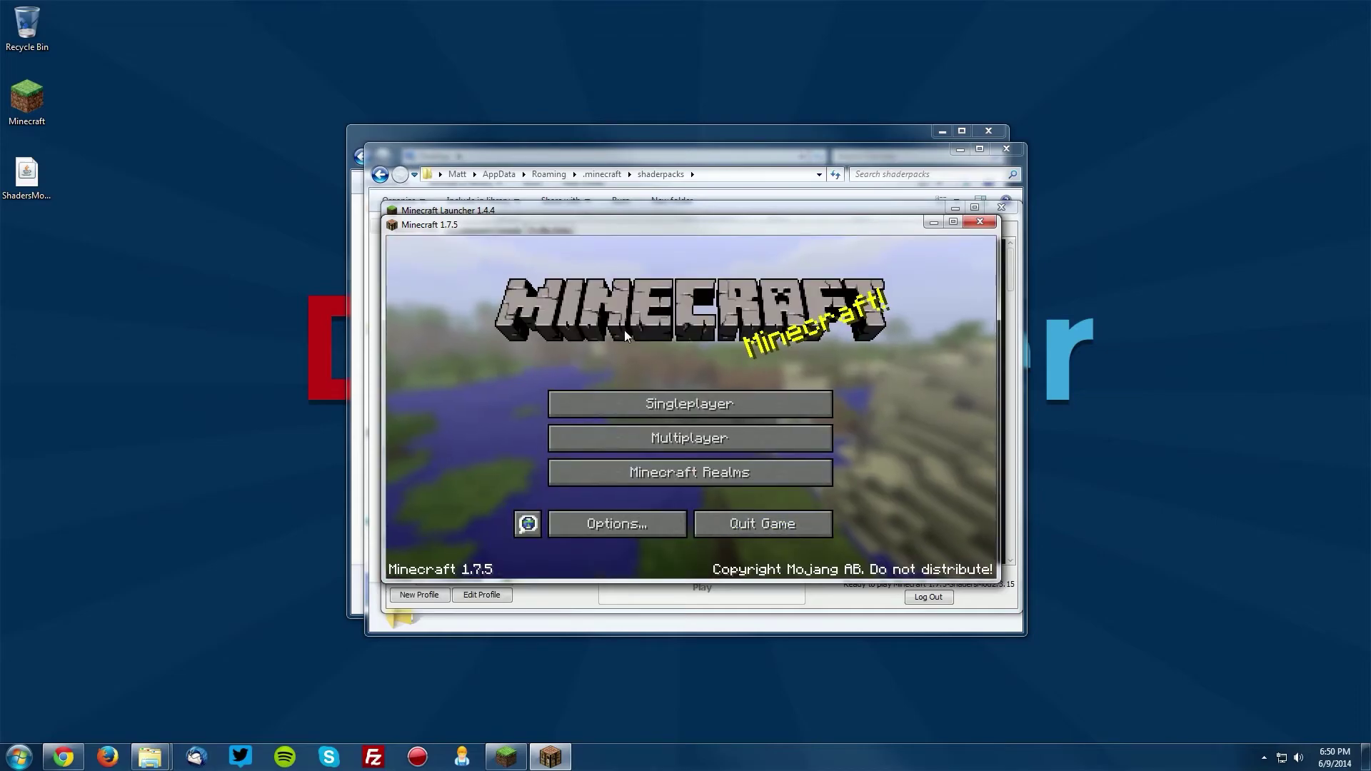
Step: Load the first singleplayer world to test the SEUS v10.1 Standard shaderpack
{"action": "left_click", "coordinate": [692, 399]}
{"action": "double_click", "coordinate": [624, 306]}
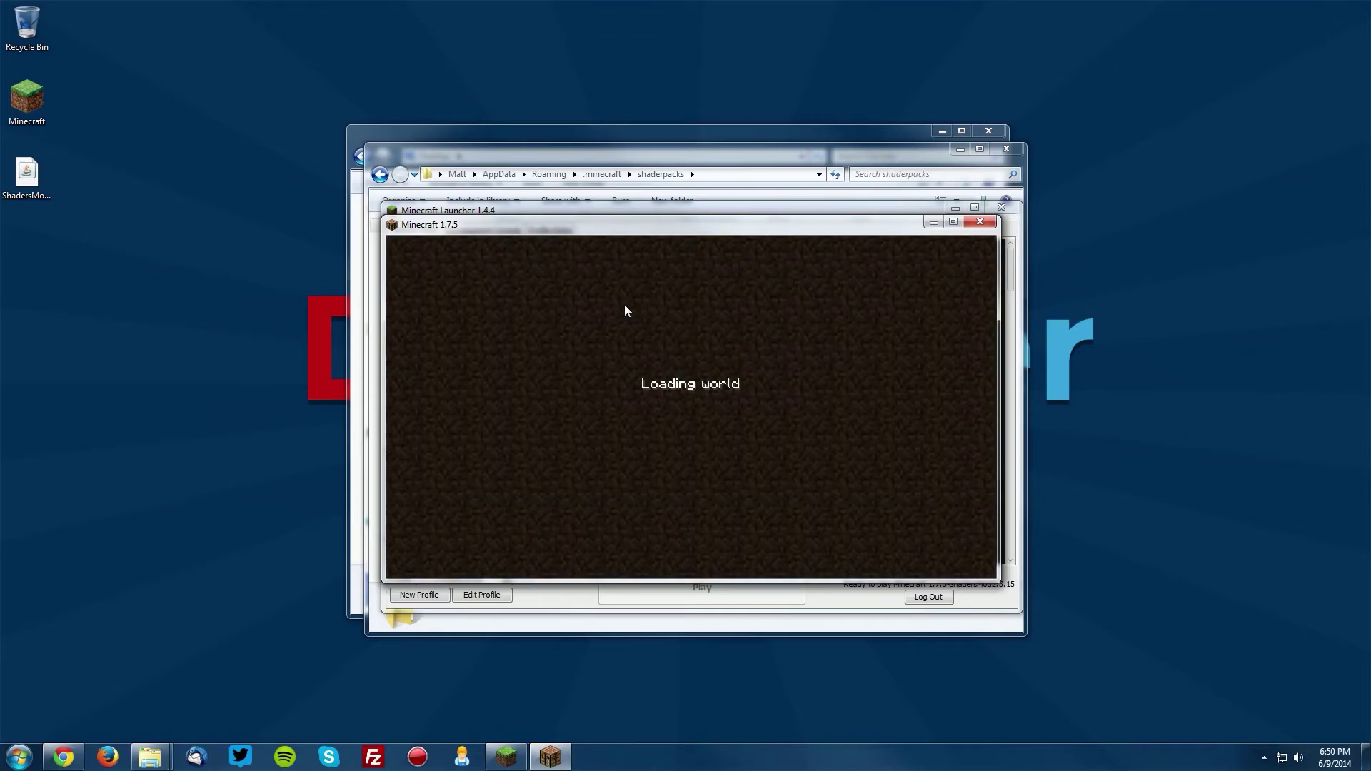